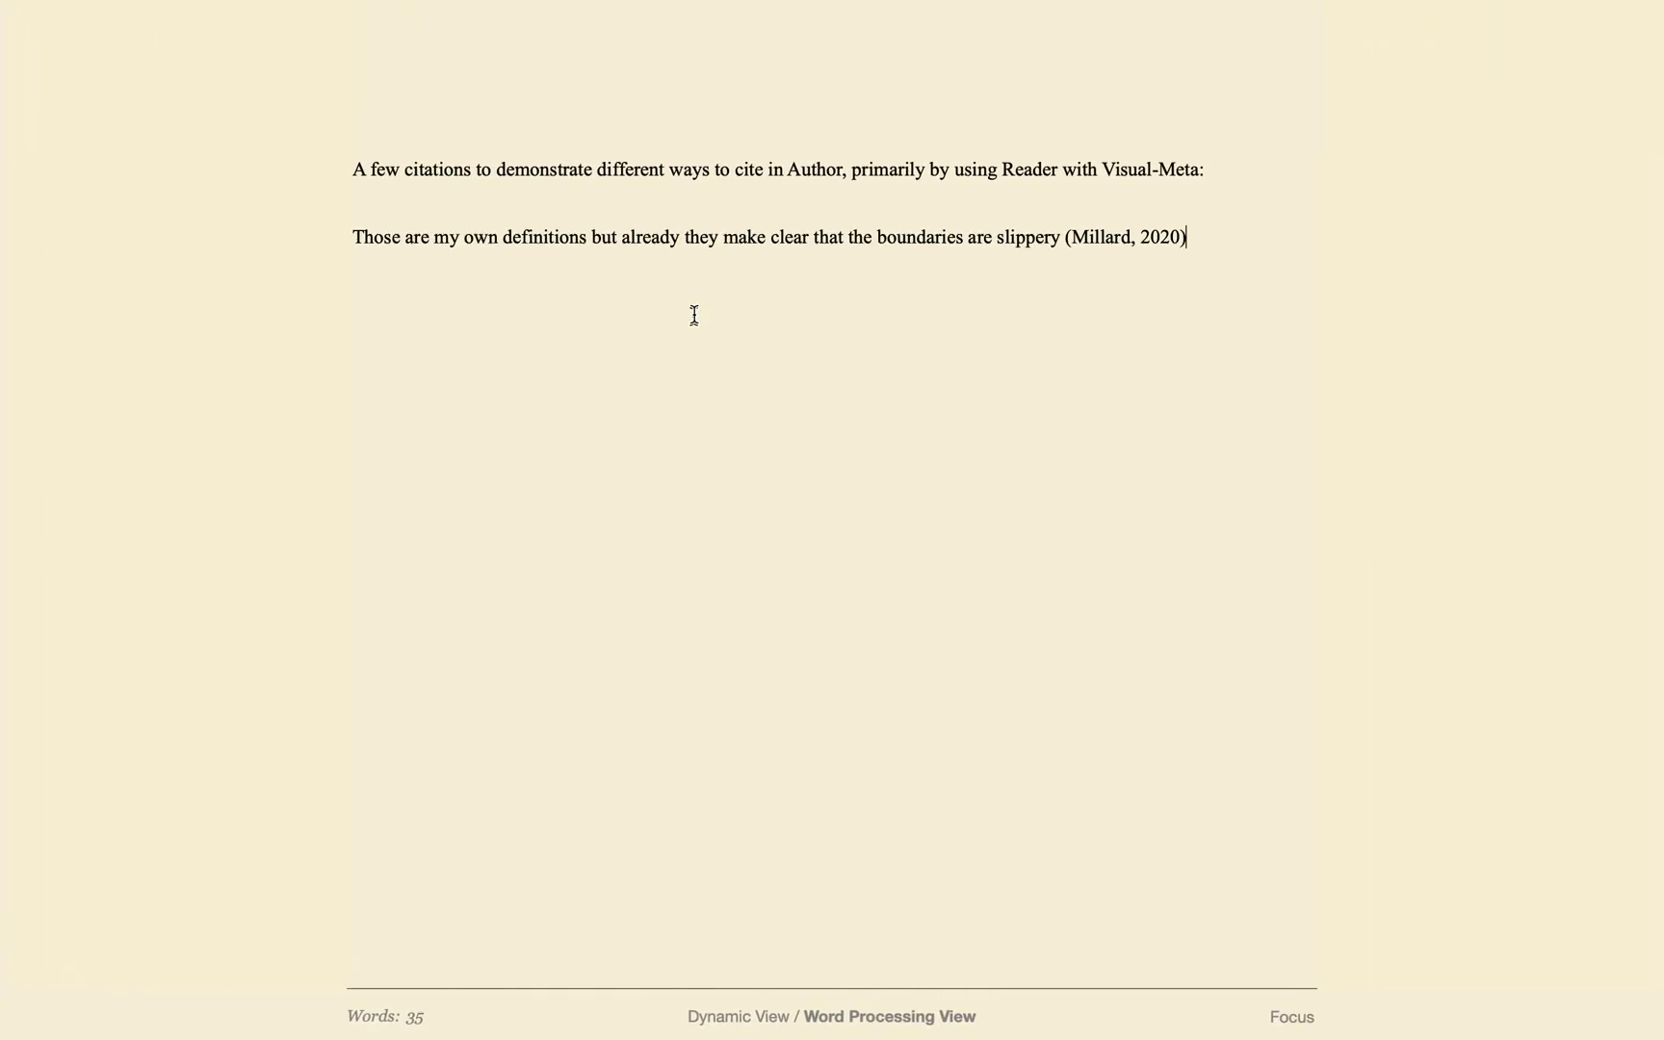
Paste the copied quote with its citation under "Another Section" and start a new paragraph reading "Citing from a book, such as Rufius"
click(693, 236)
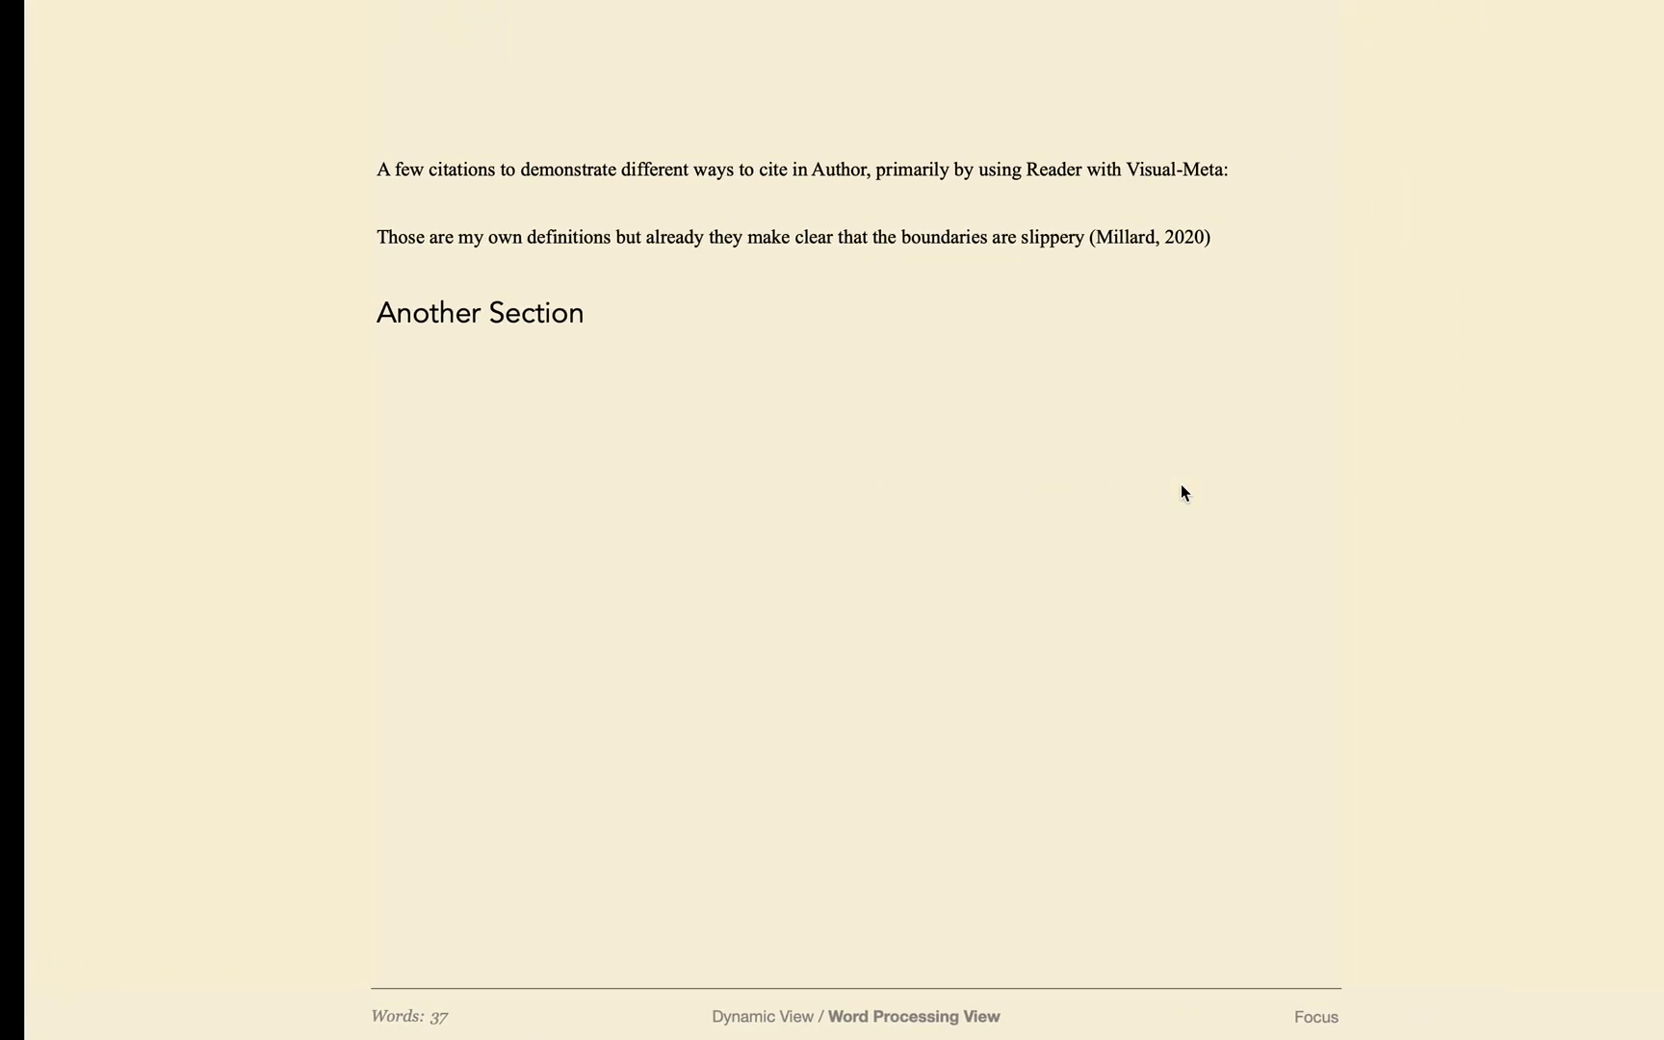
text(The idea of interactive narratives can be dated as far back as the 1930s with a book by Doris Webster and Mary Hopkins (Kitromili, Jordan, Millard, 2020))
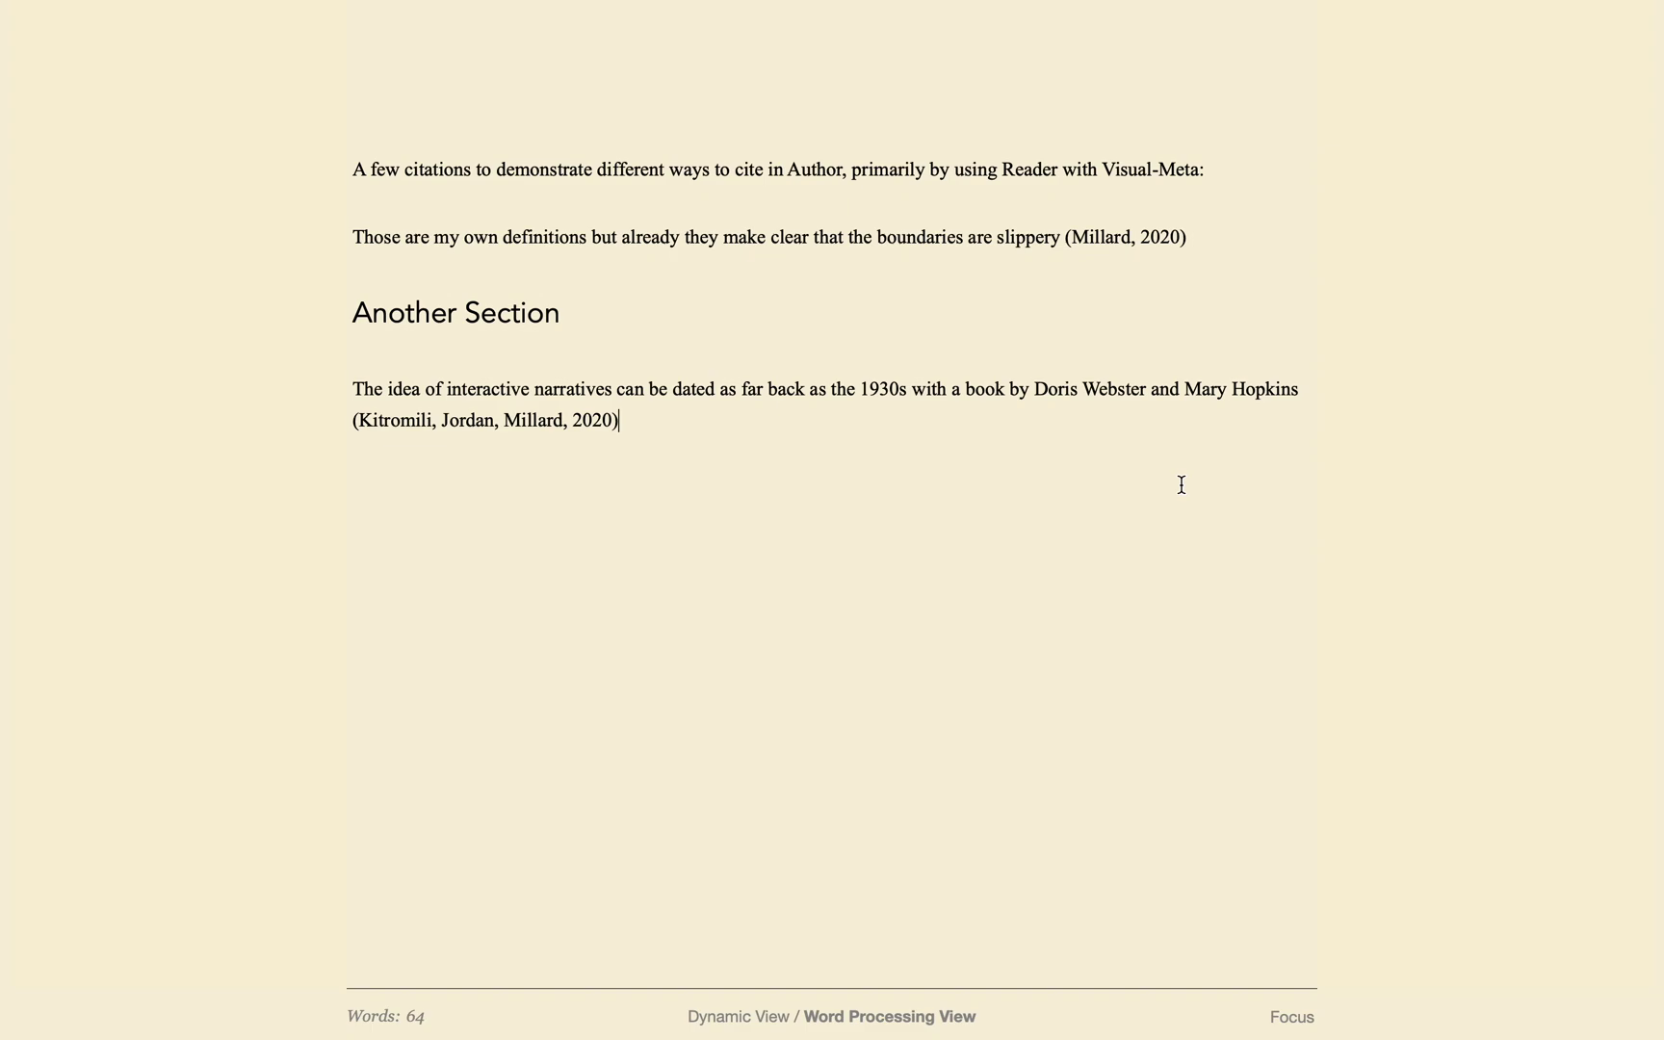
key(Return)
key(Return)
text(Citing from a book, such as )
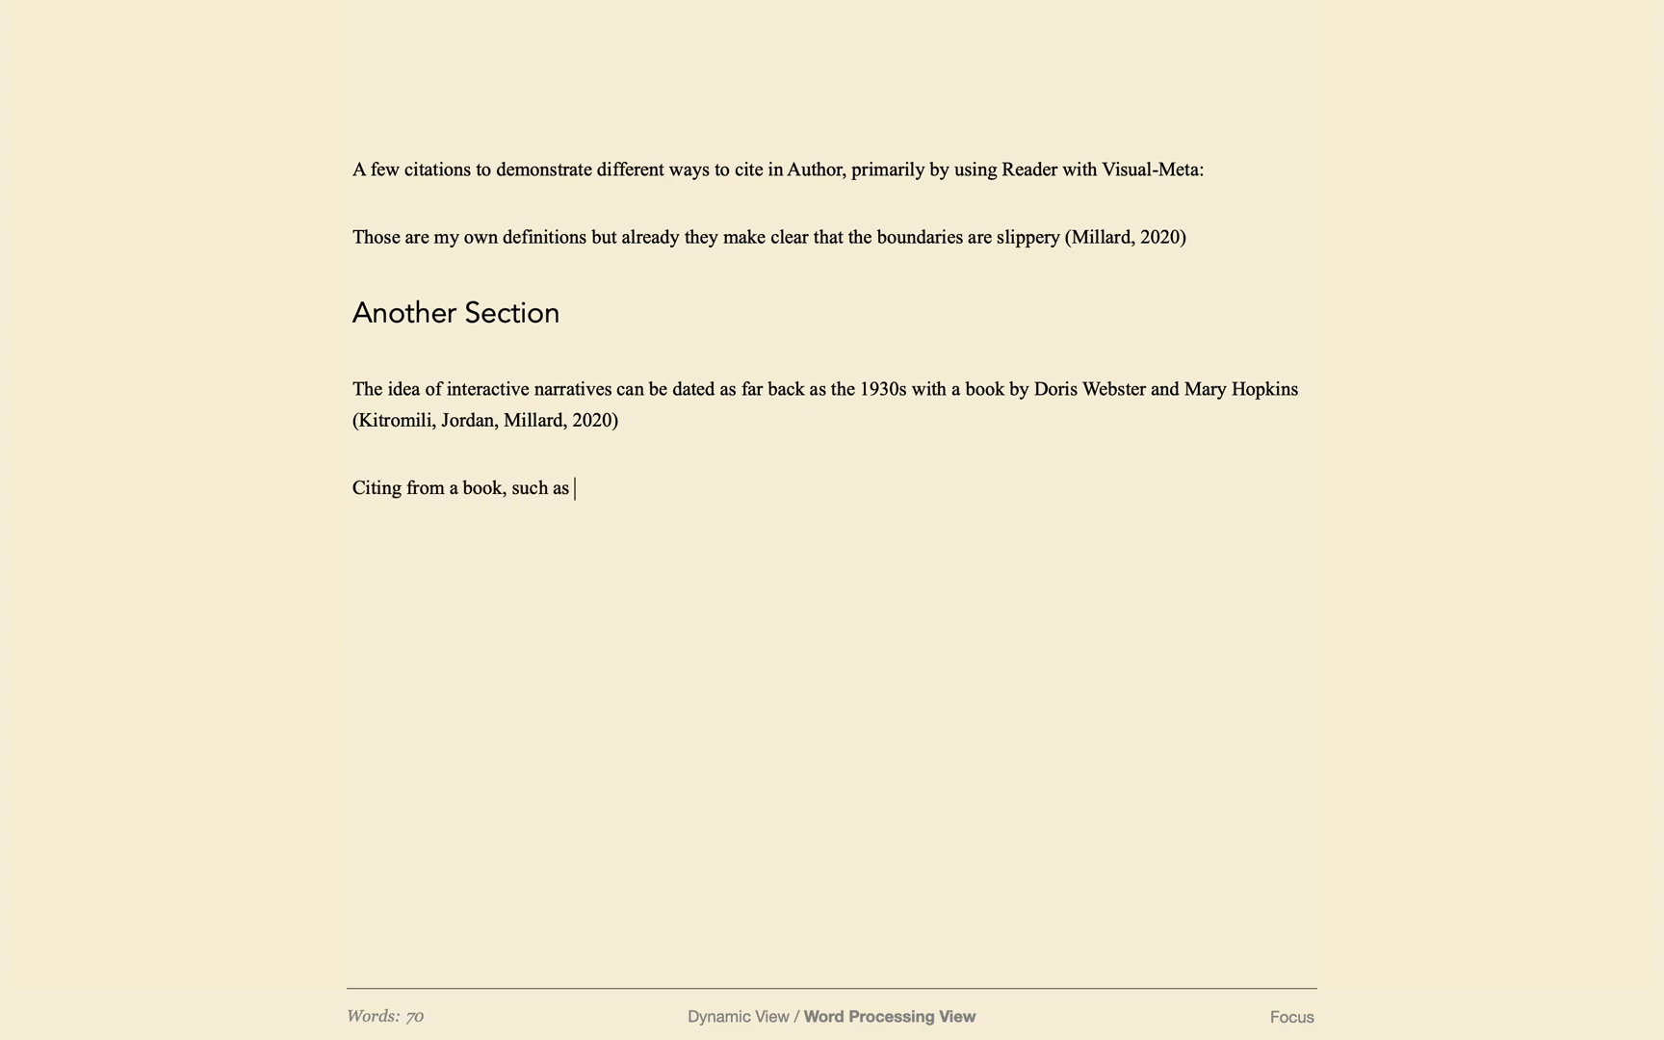
text(Rufius)
Add a book citation by searching books for "rufius", choosing the Rufius match and saving its citation details
key(super+t)
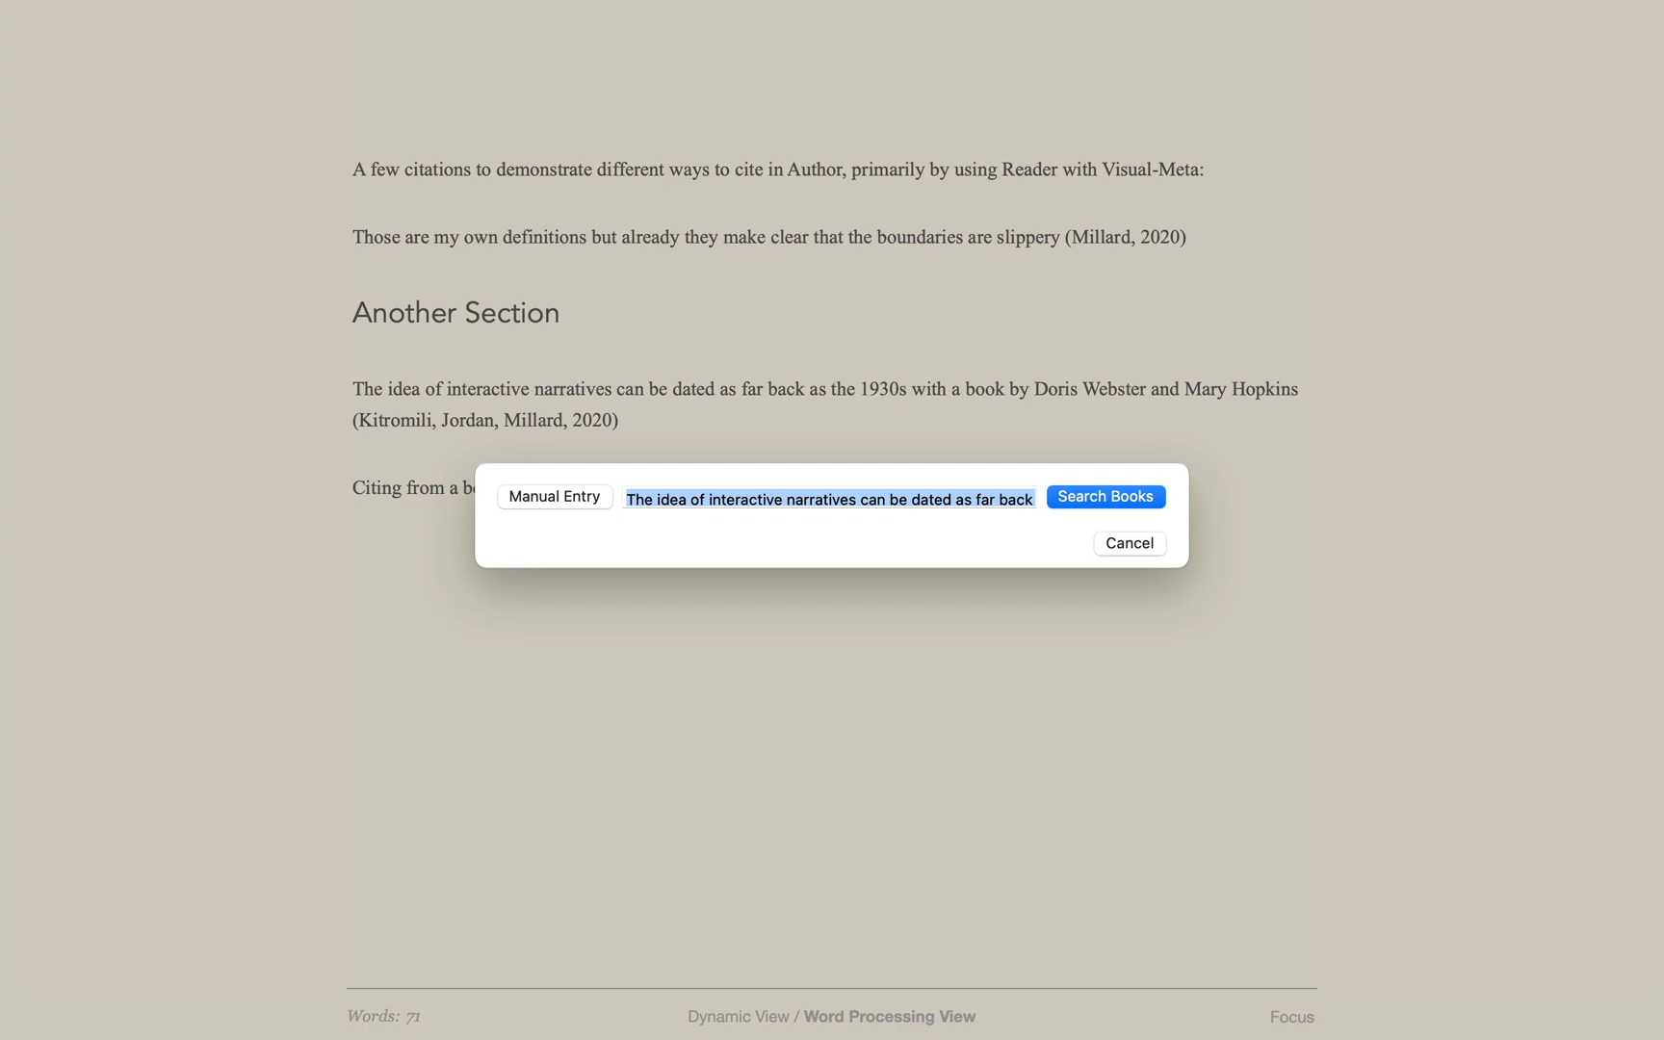
text(rufius)
key(Return)
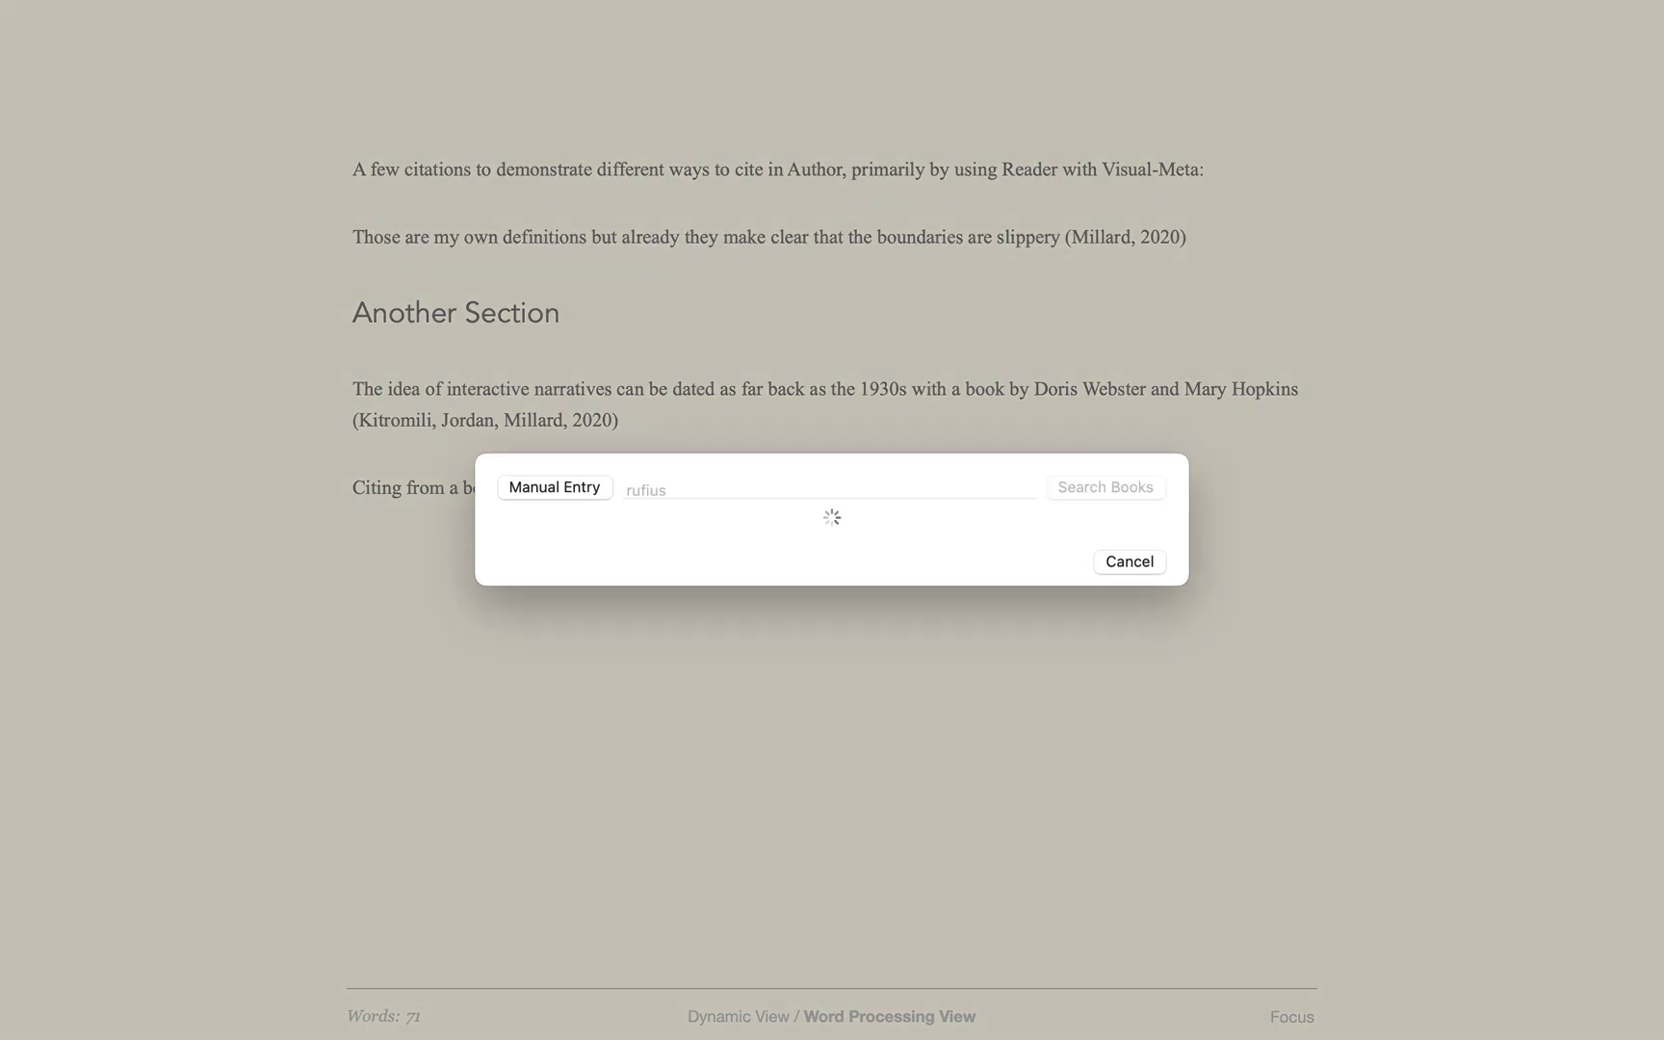
key(Return)
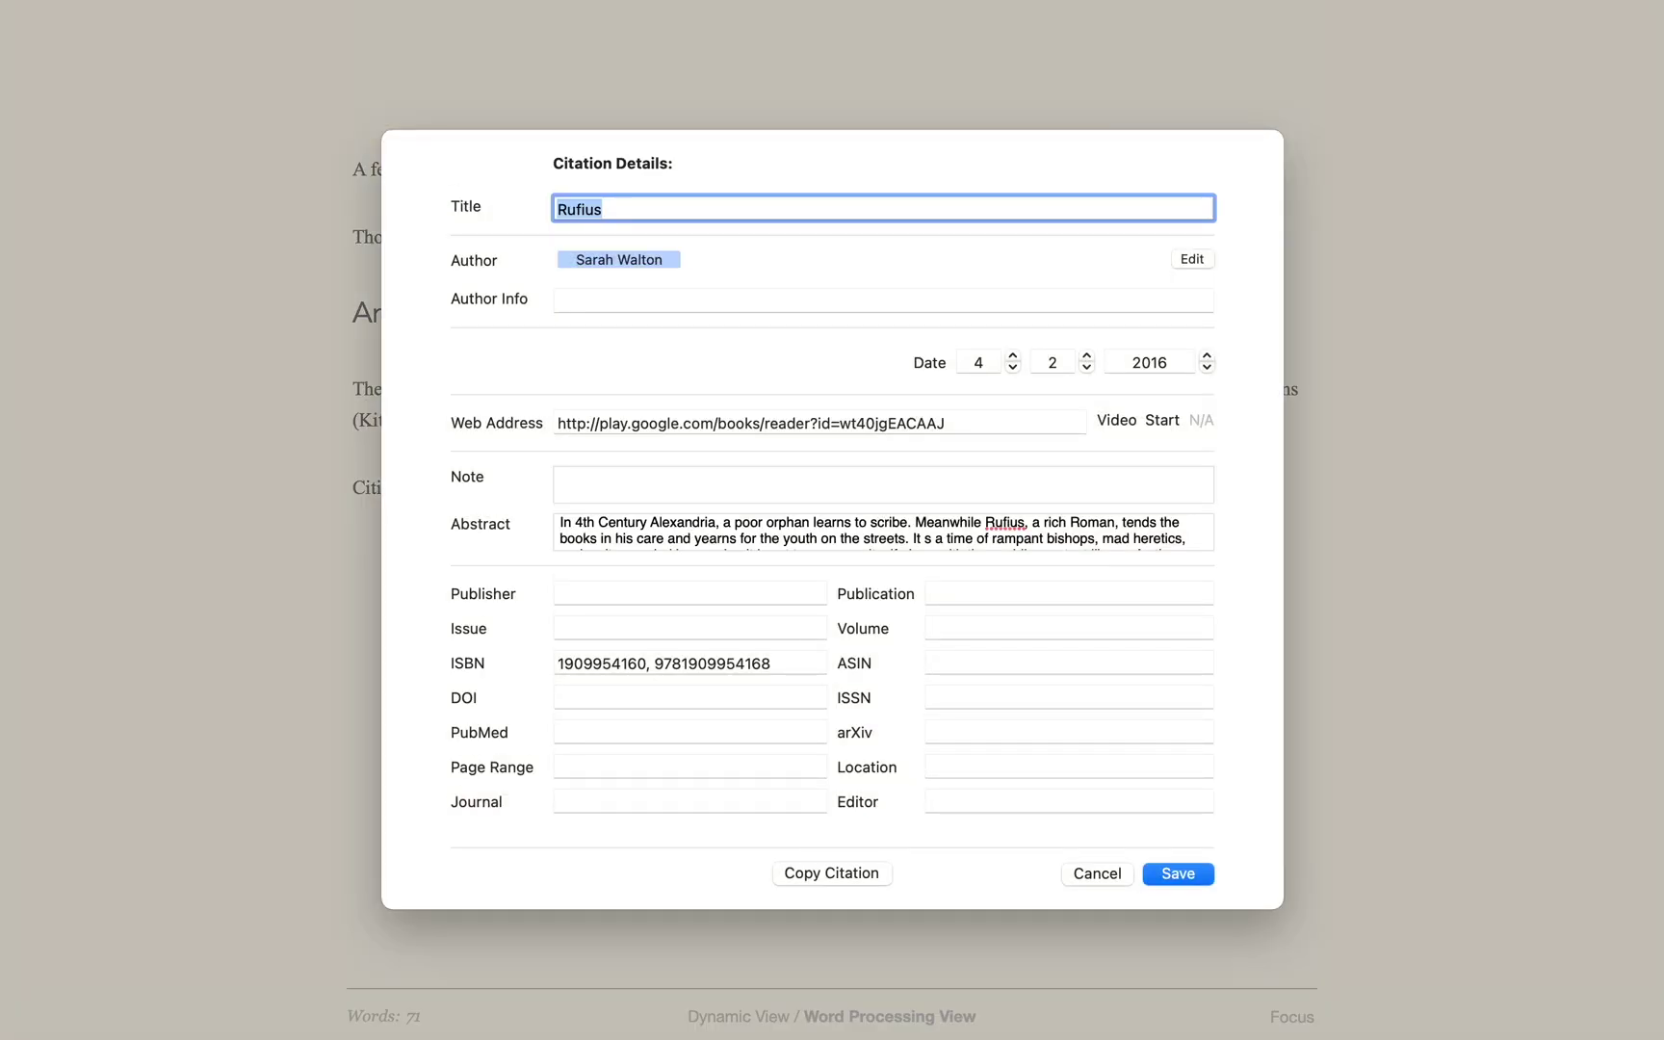
key(Return)
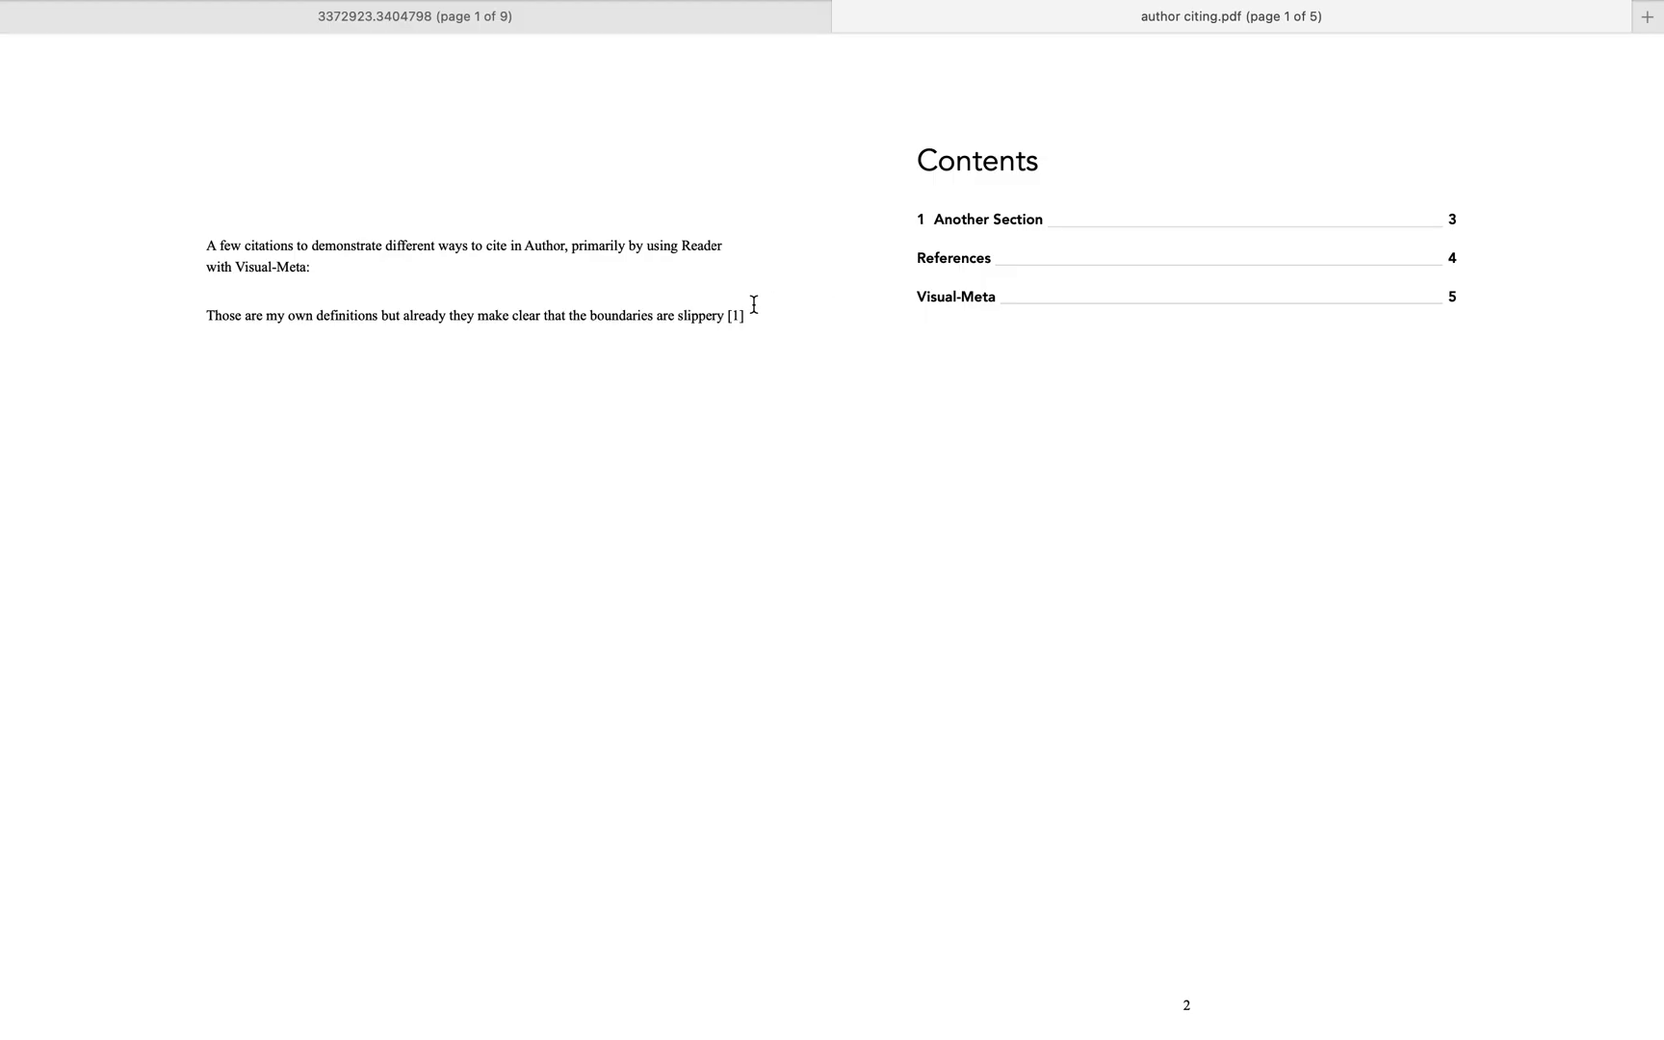
mouse_move(738, 318)
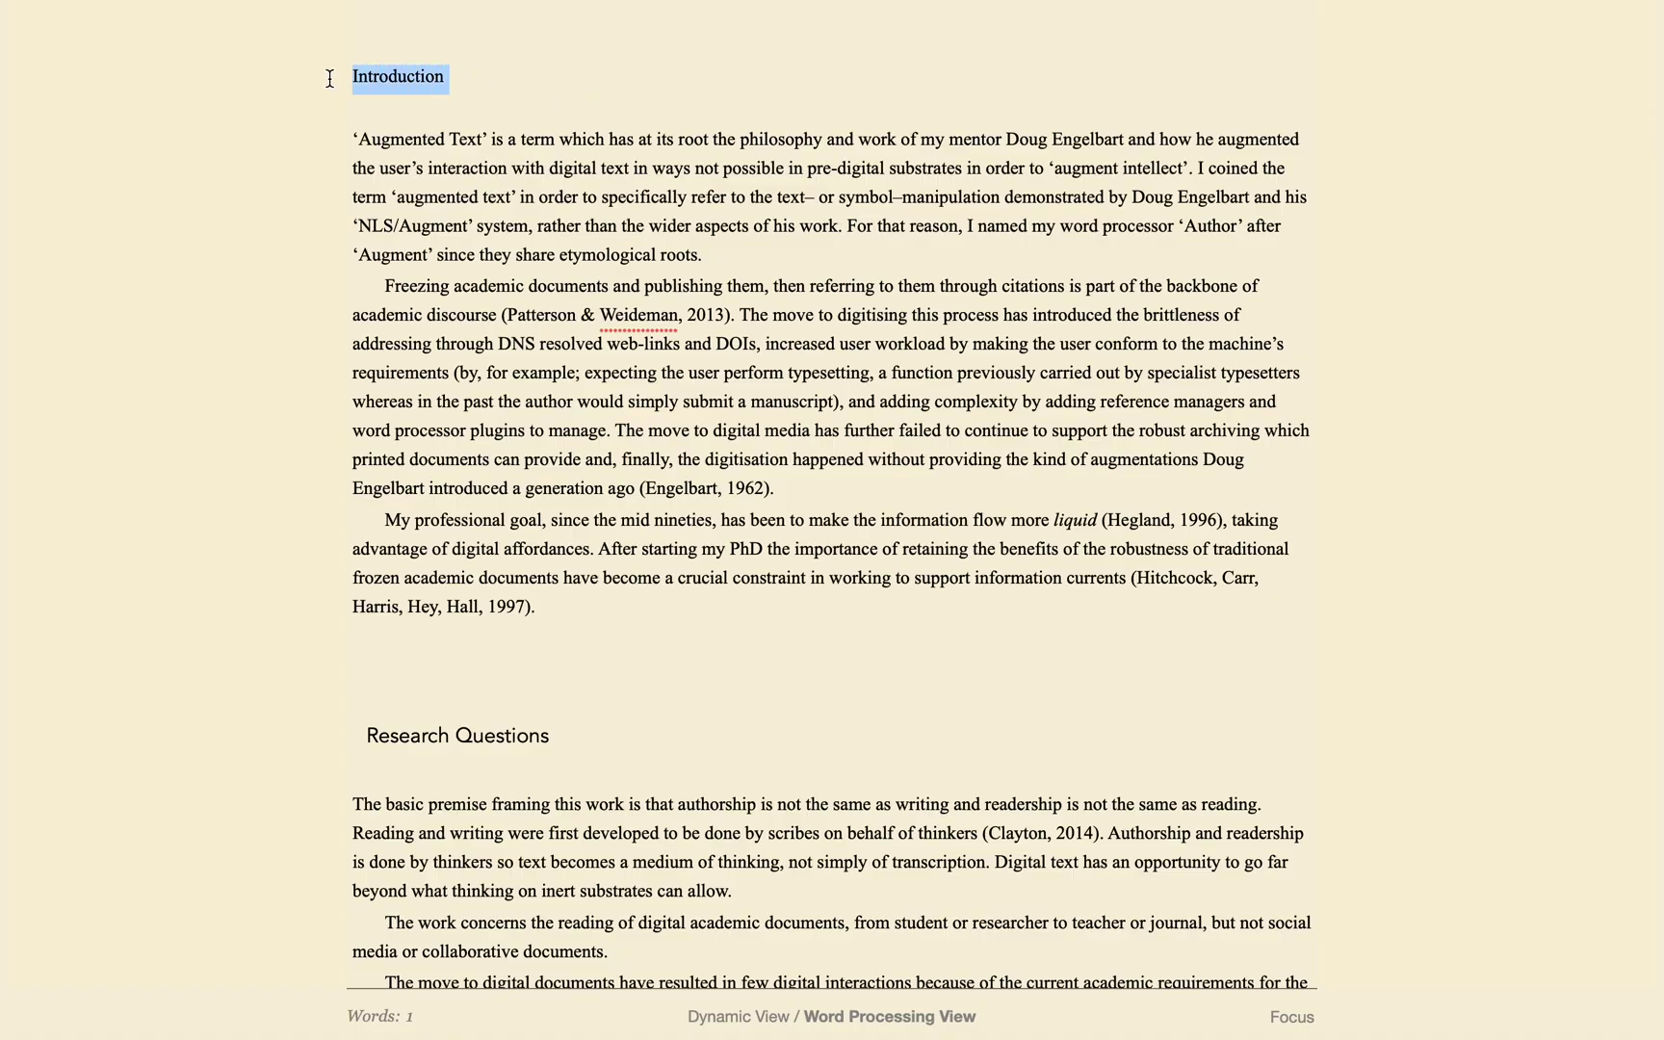
Format the "Introduction" line as a Header 1 heading
right_click(382, 83)
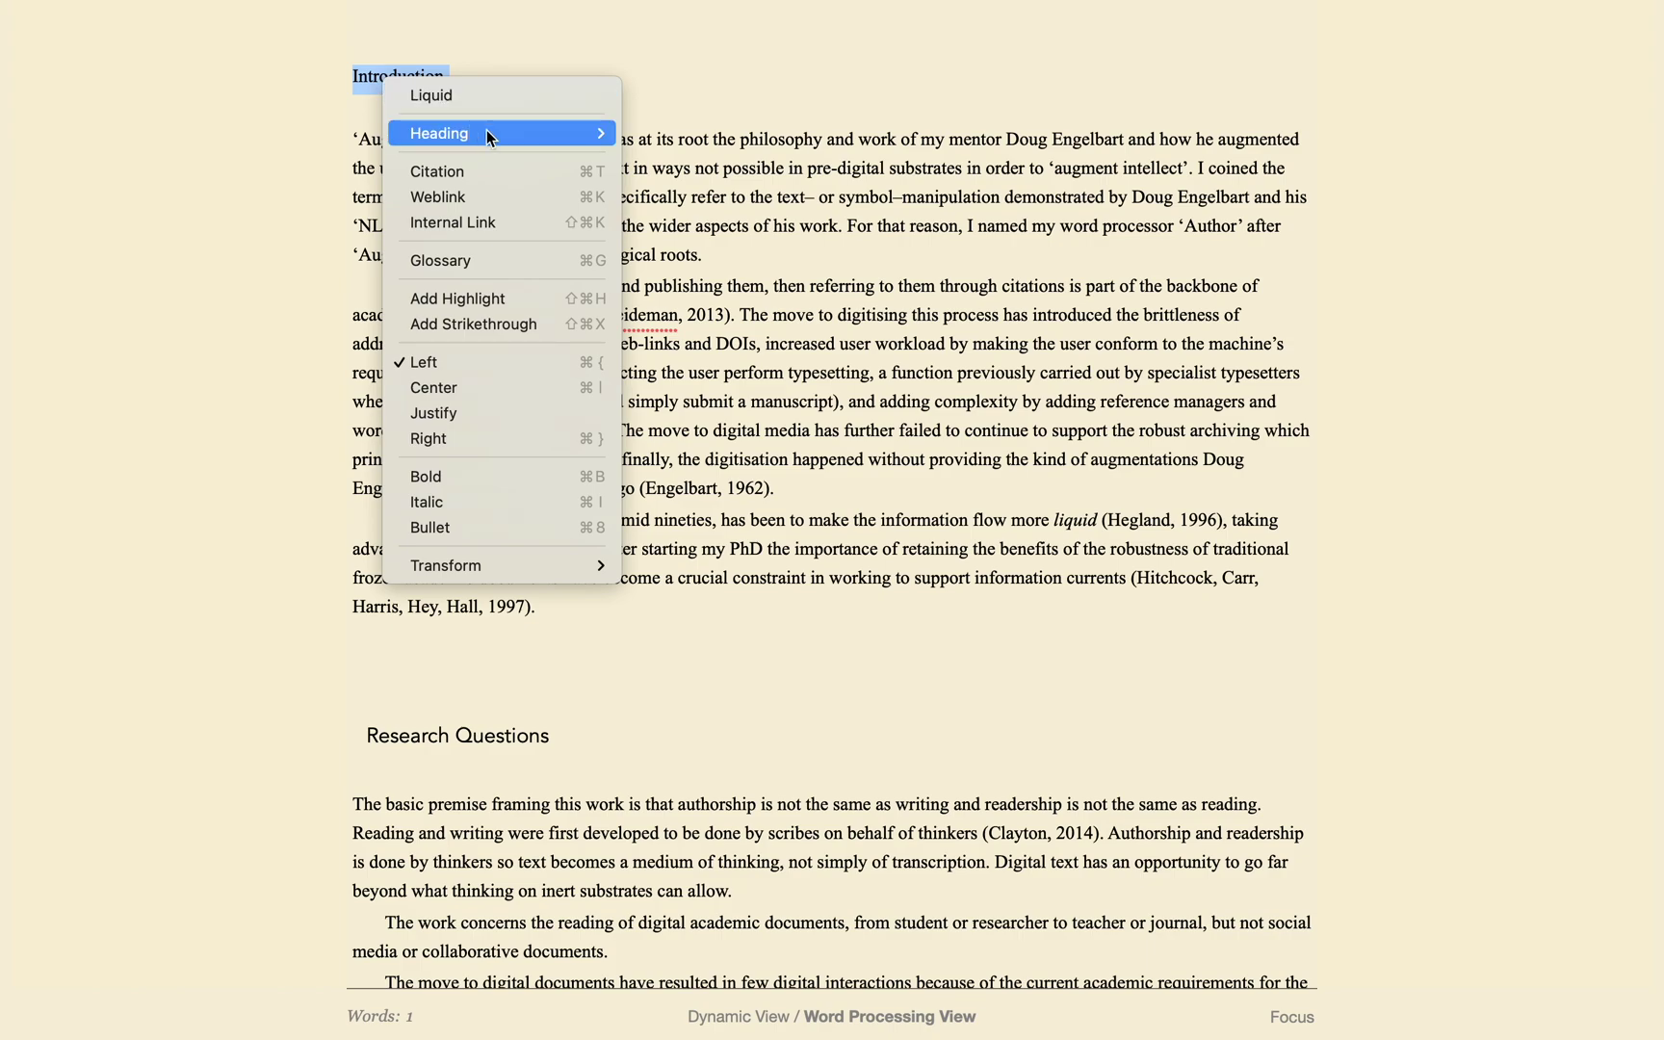
mouse_move(585, 135)
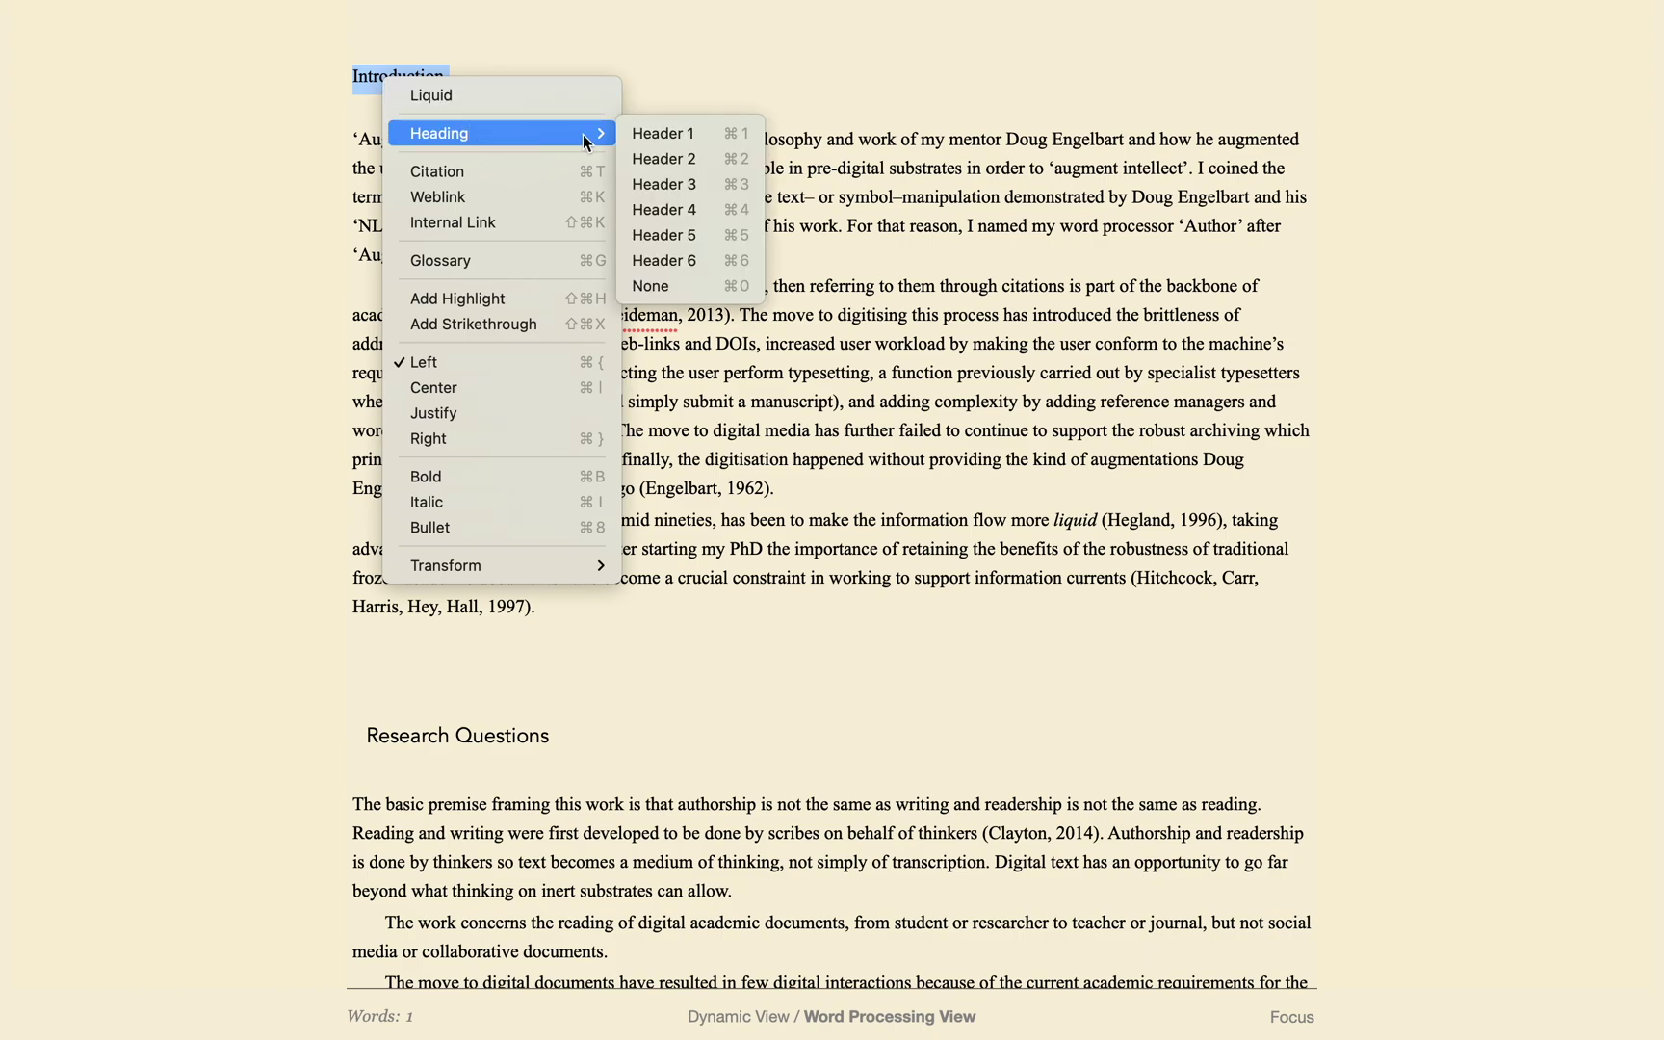
click(712, 133)
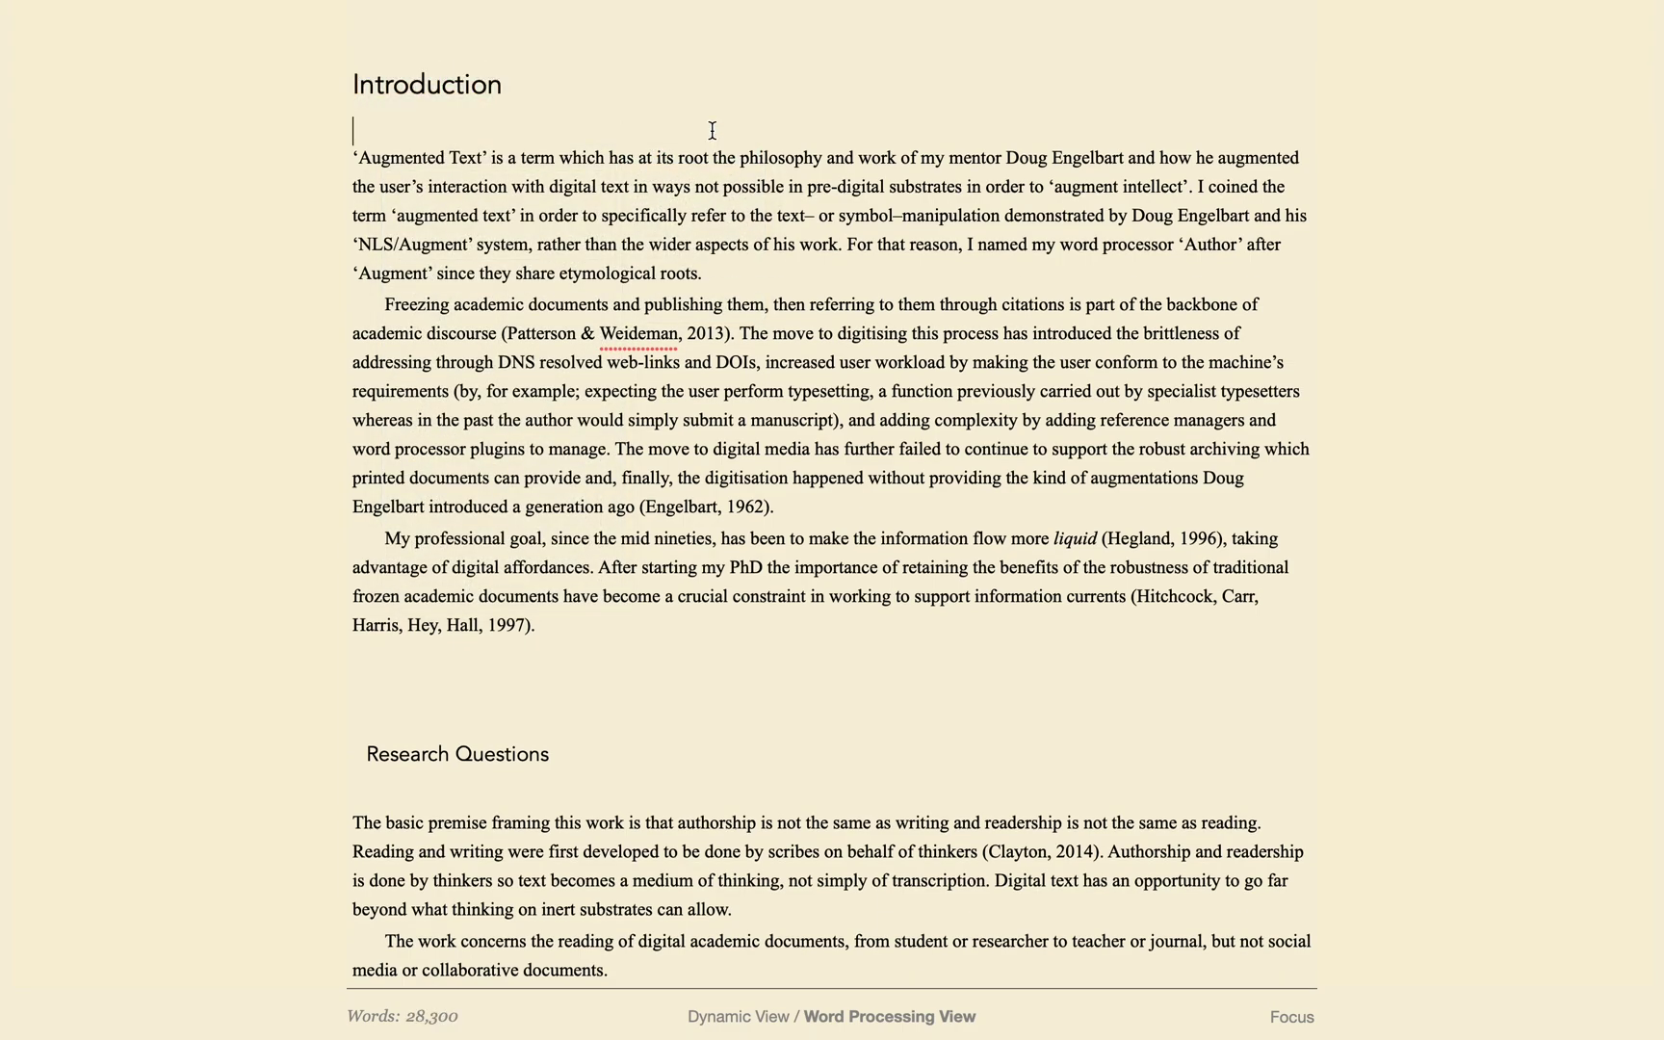
Fold the document into its heading outline, collapse it to the top two heading levels, and expand it back to full text
key(super+minus)
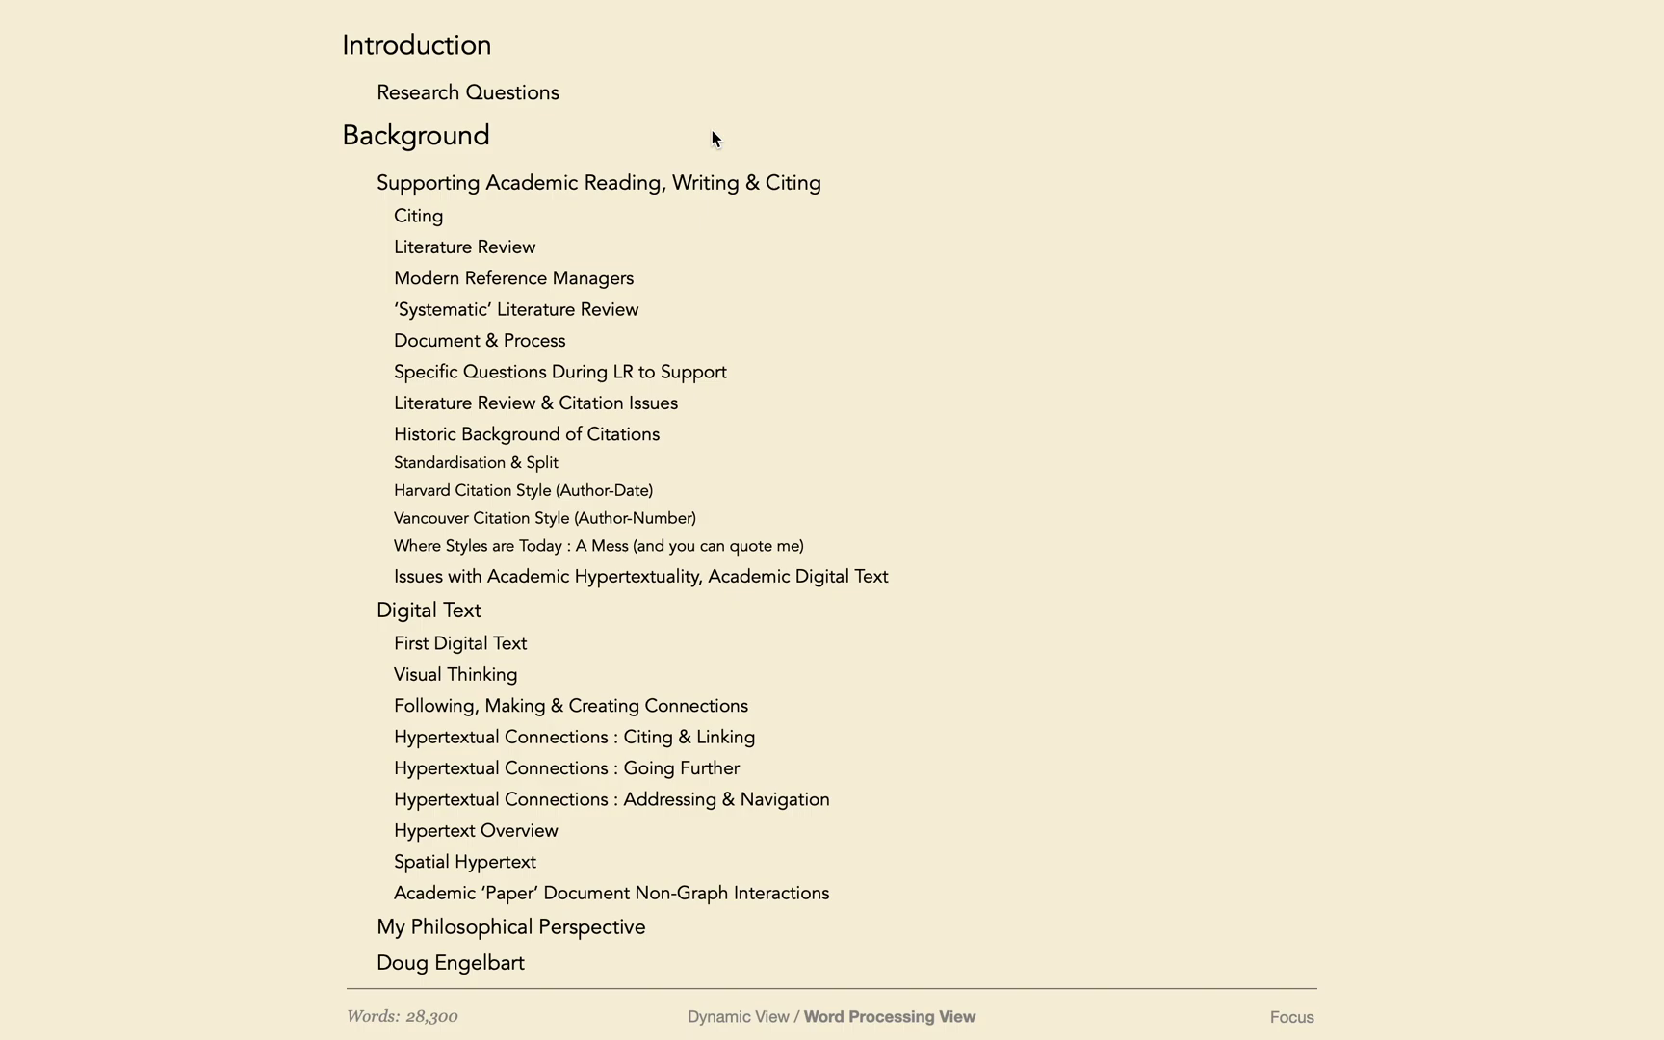
key(super+minus)
key(super+minus)
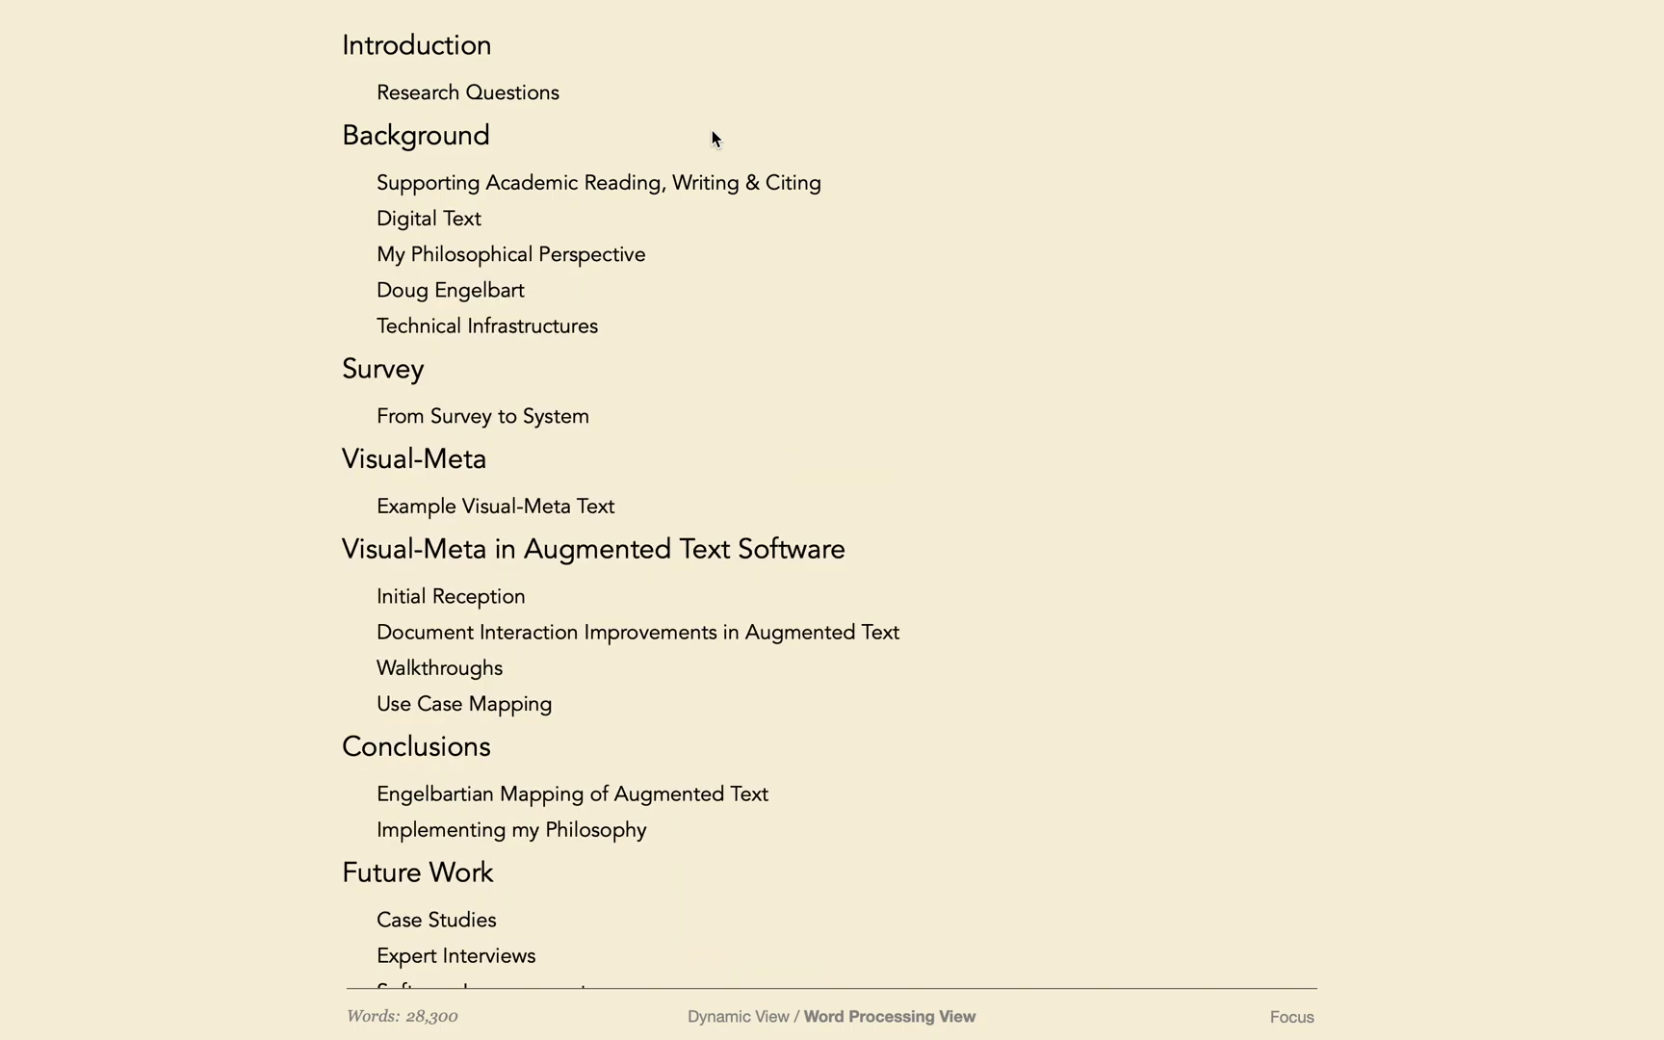
scroll(711, 130, up, 2)
scroll(711, 130, up, 2)
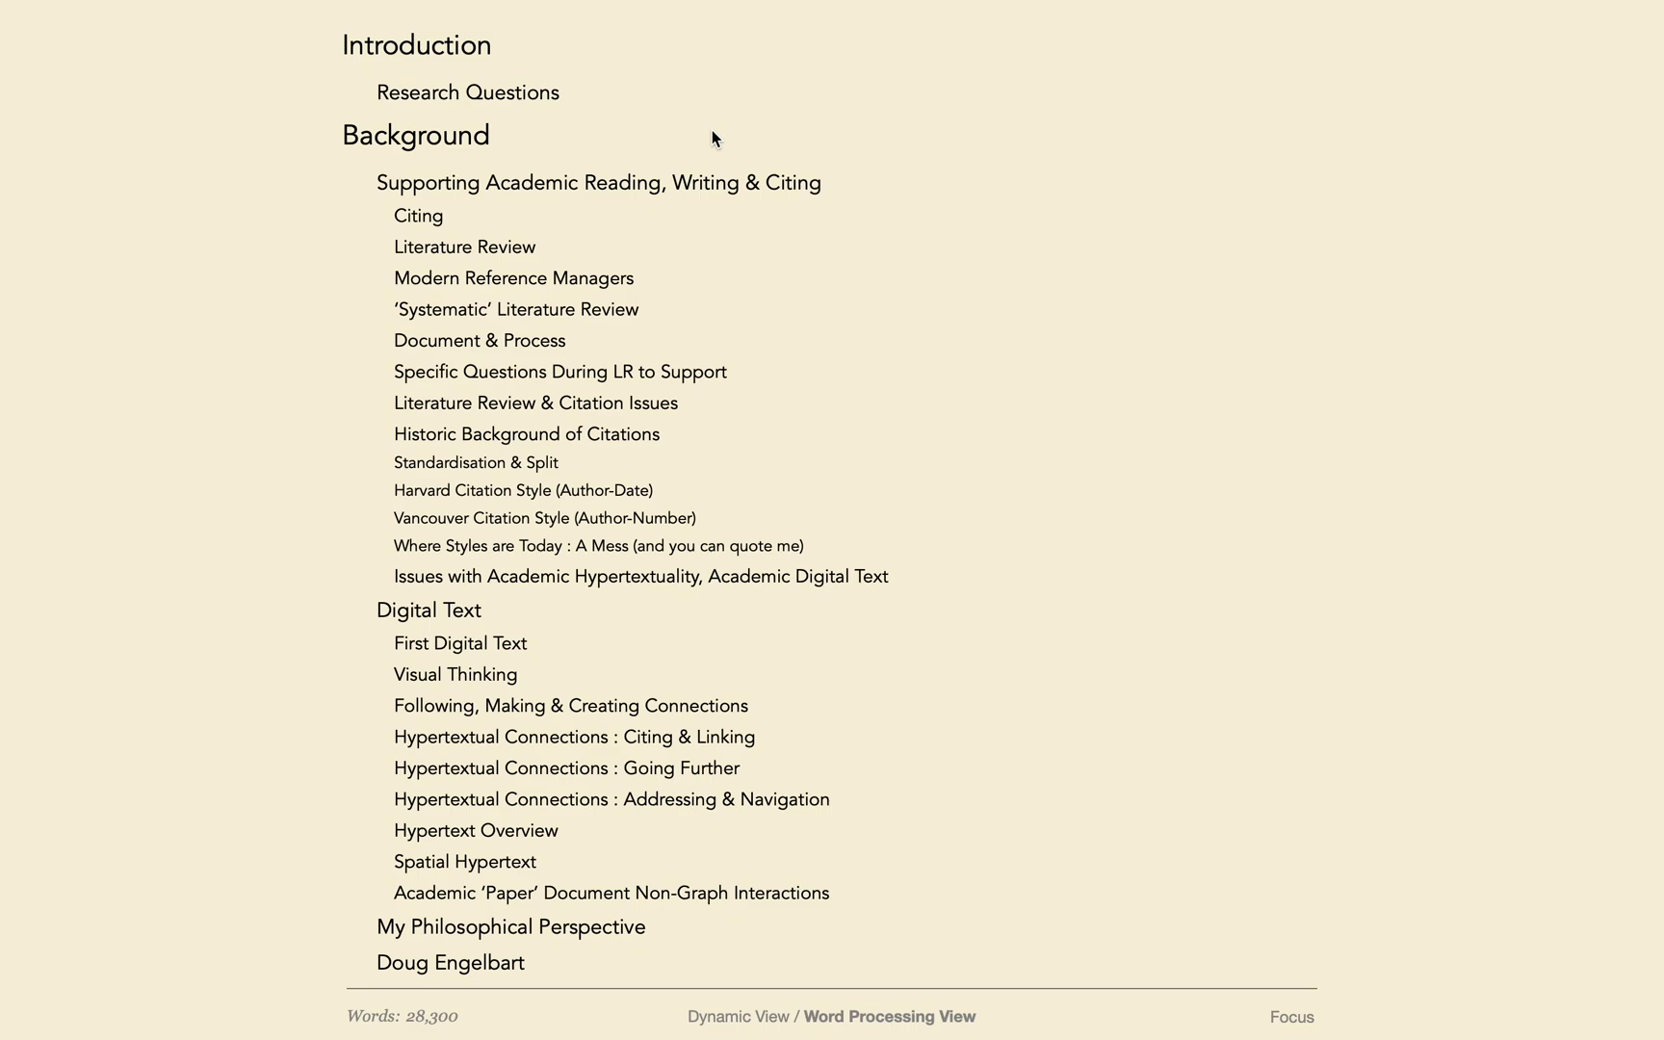
scroll(711, 130, up, 2)
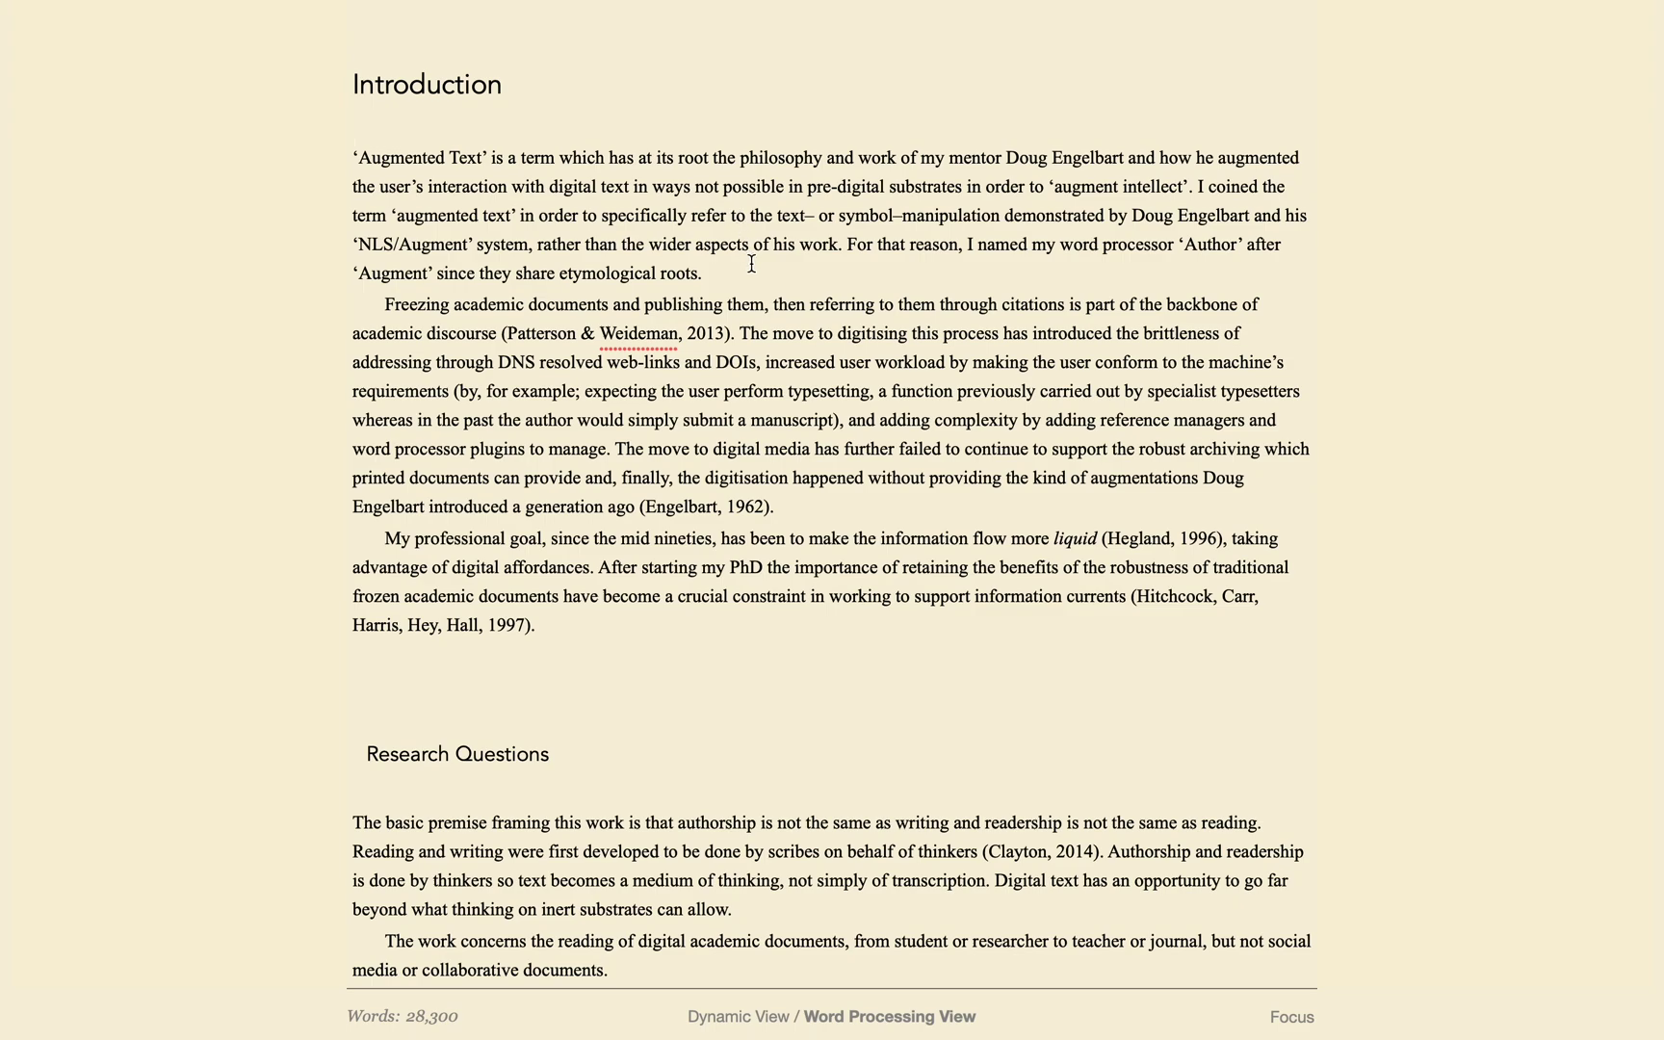
Highlight the Introduction sentence starting "For that reason, I named my word processor 'Author'"
click(849, 246)
drag(848, 253, 849, 272)
key(super+shift+h)
click(849, 272)
Fold the document to its headings and highlighted text, and unfold it to full text at the Background section
scroll(849, 272, down, 2)
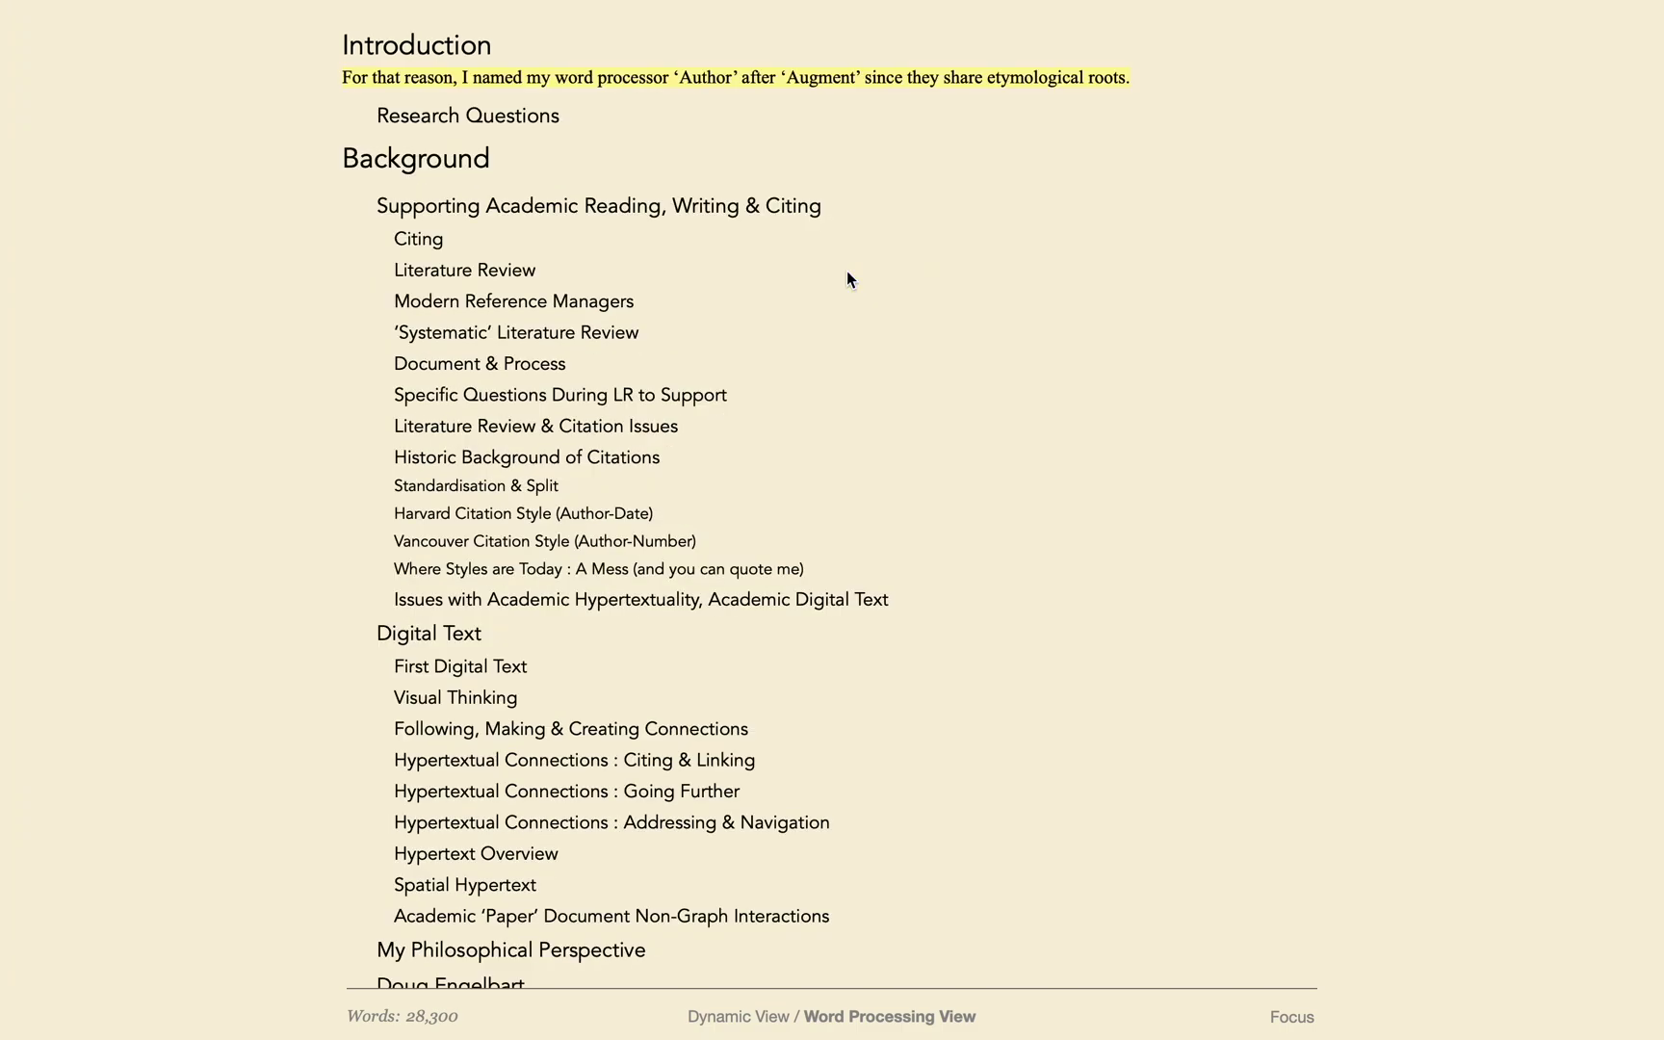
key(super+plus)
scroll(849, 272, down, 10)
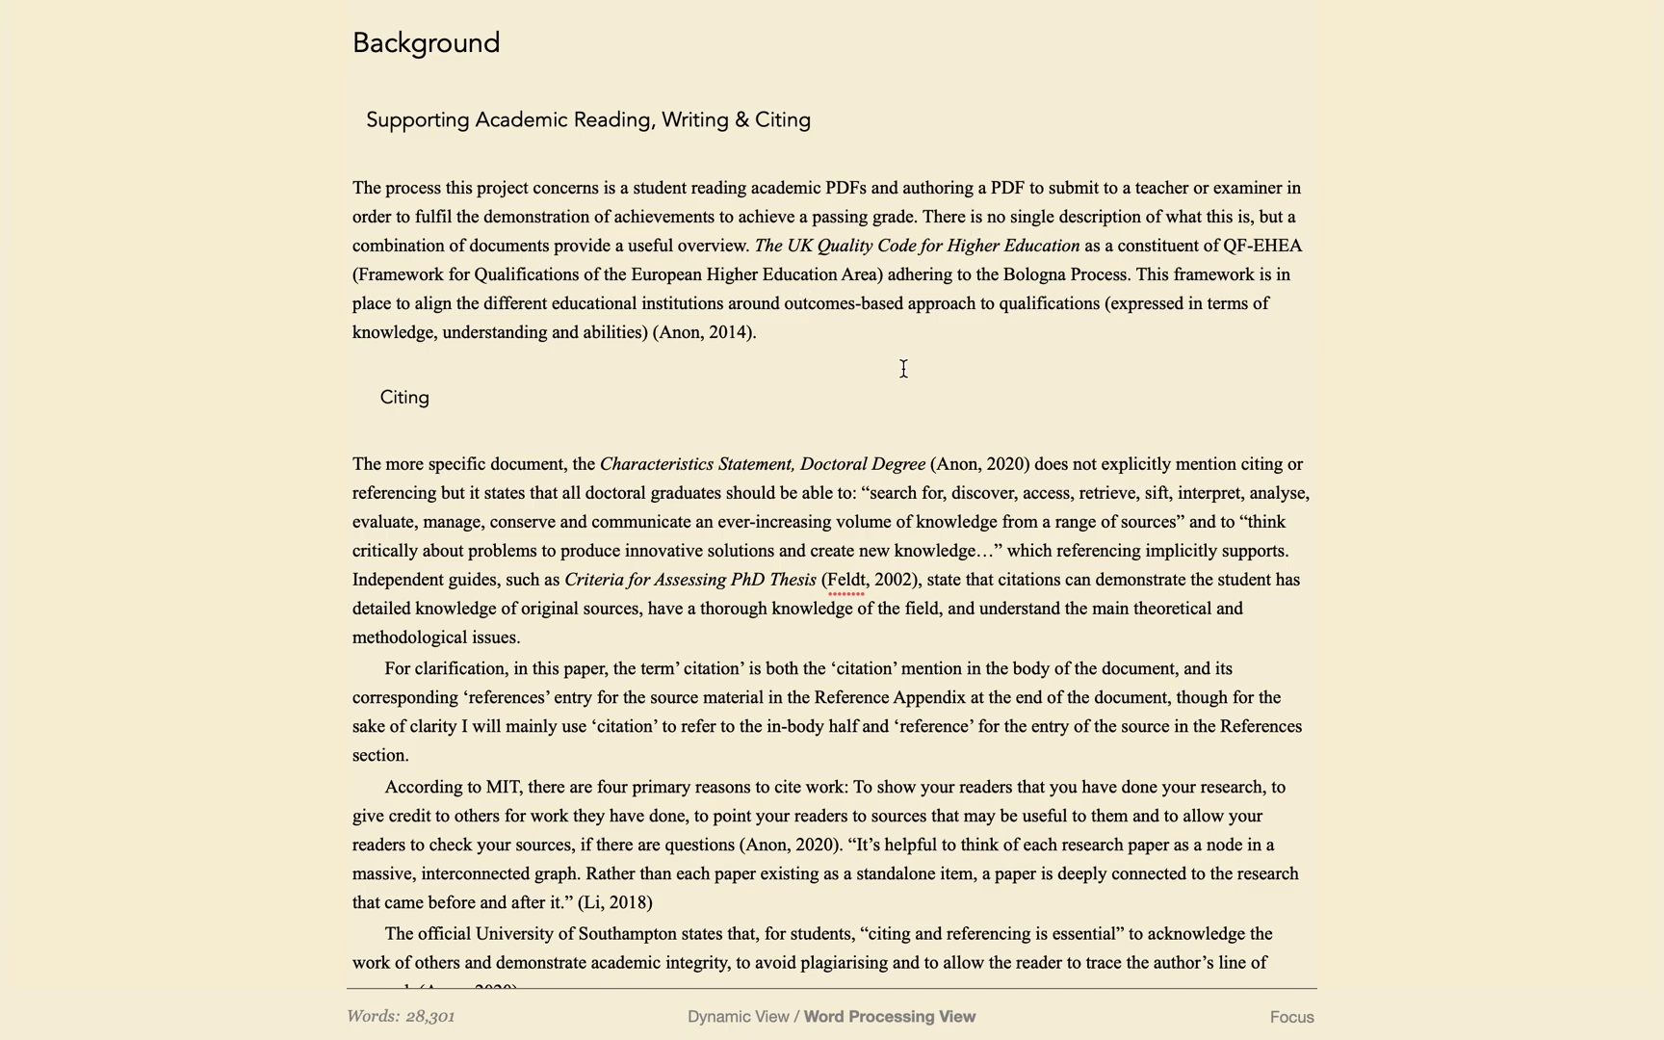
Find all occurrences of "pdf" and go to the "Current workflows" paragraph, then find all occurrences of "papers" and exit the results
double_click(1005, 185)
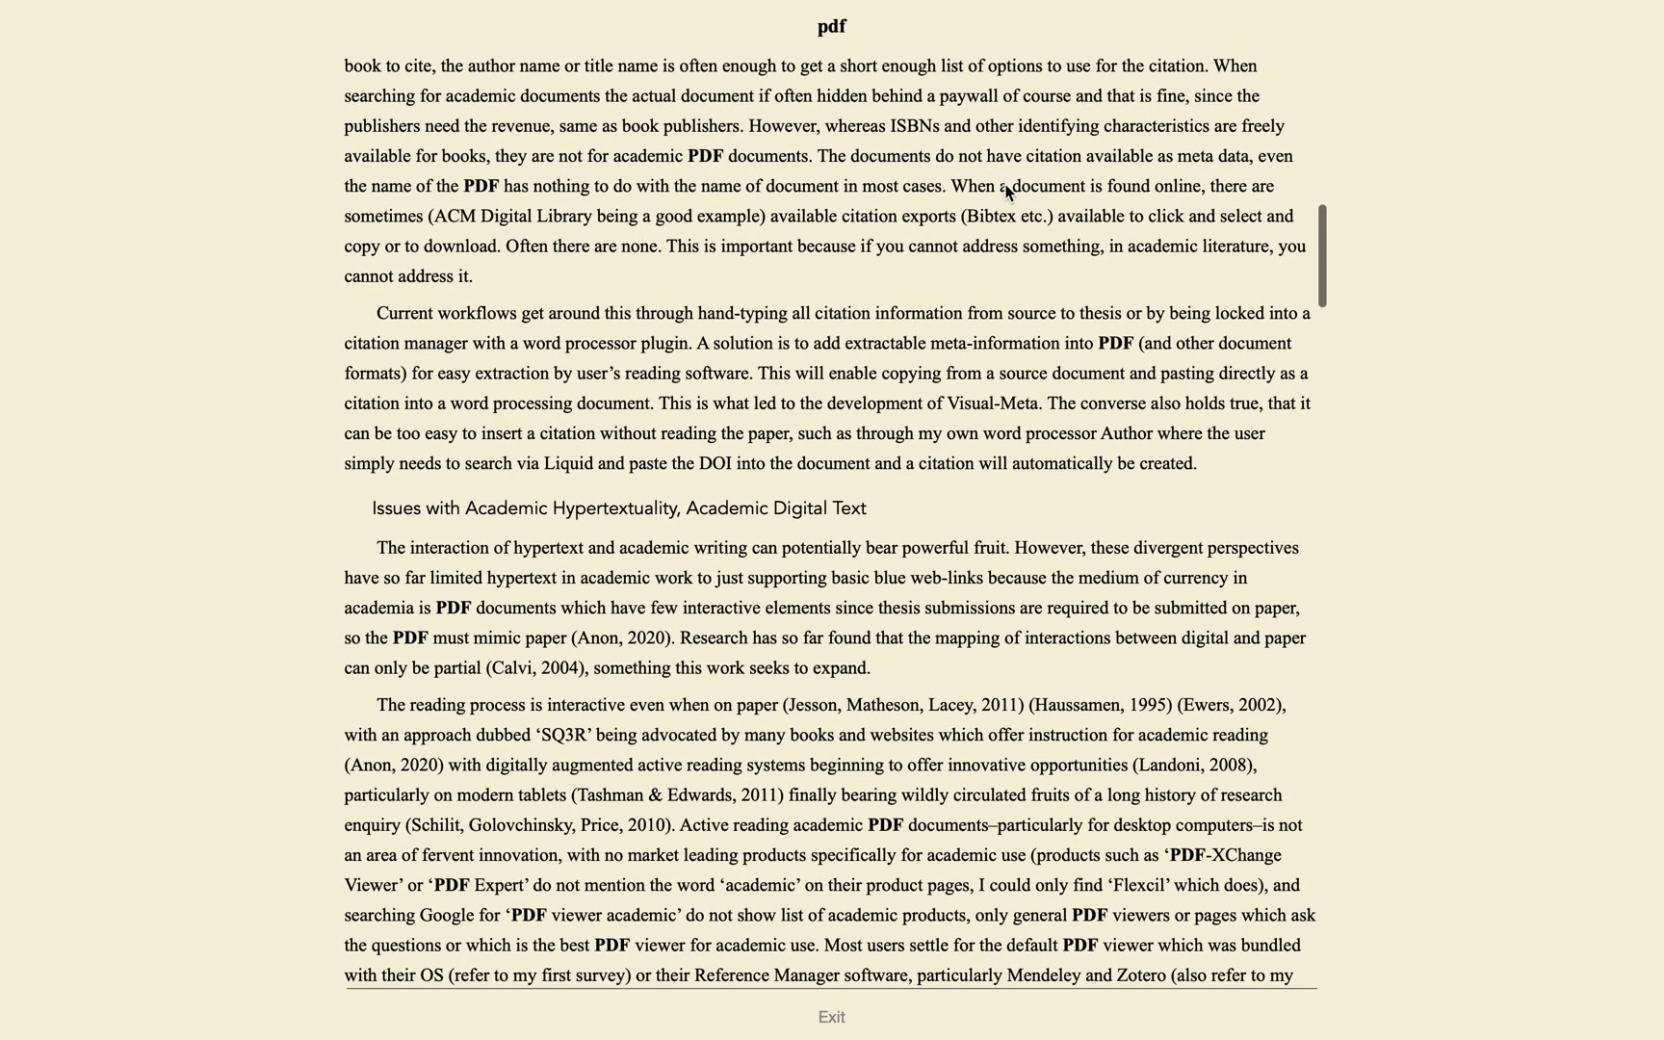
click(694, 360)
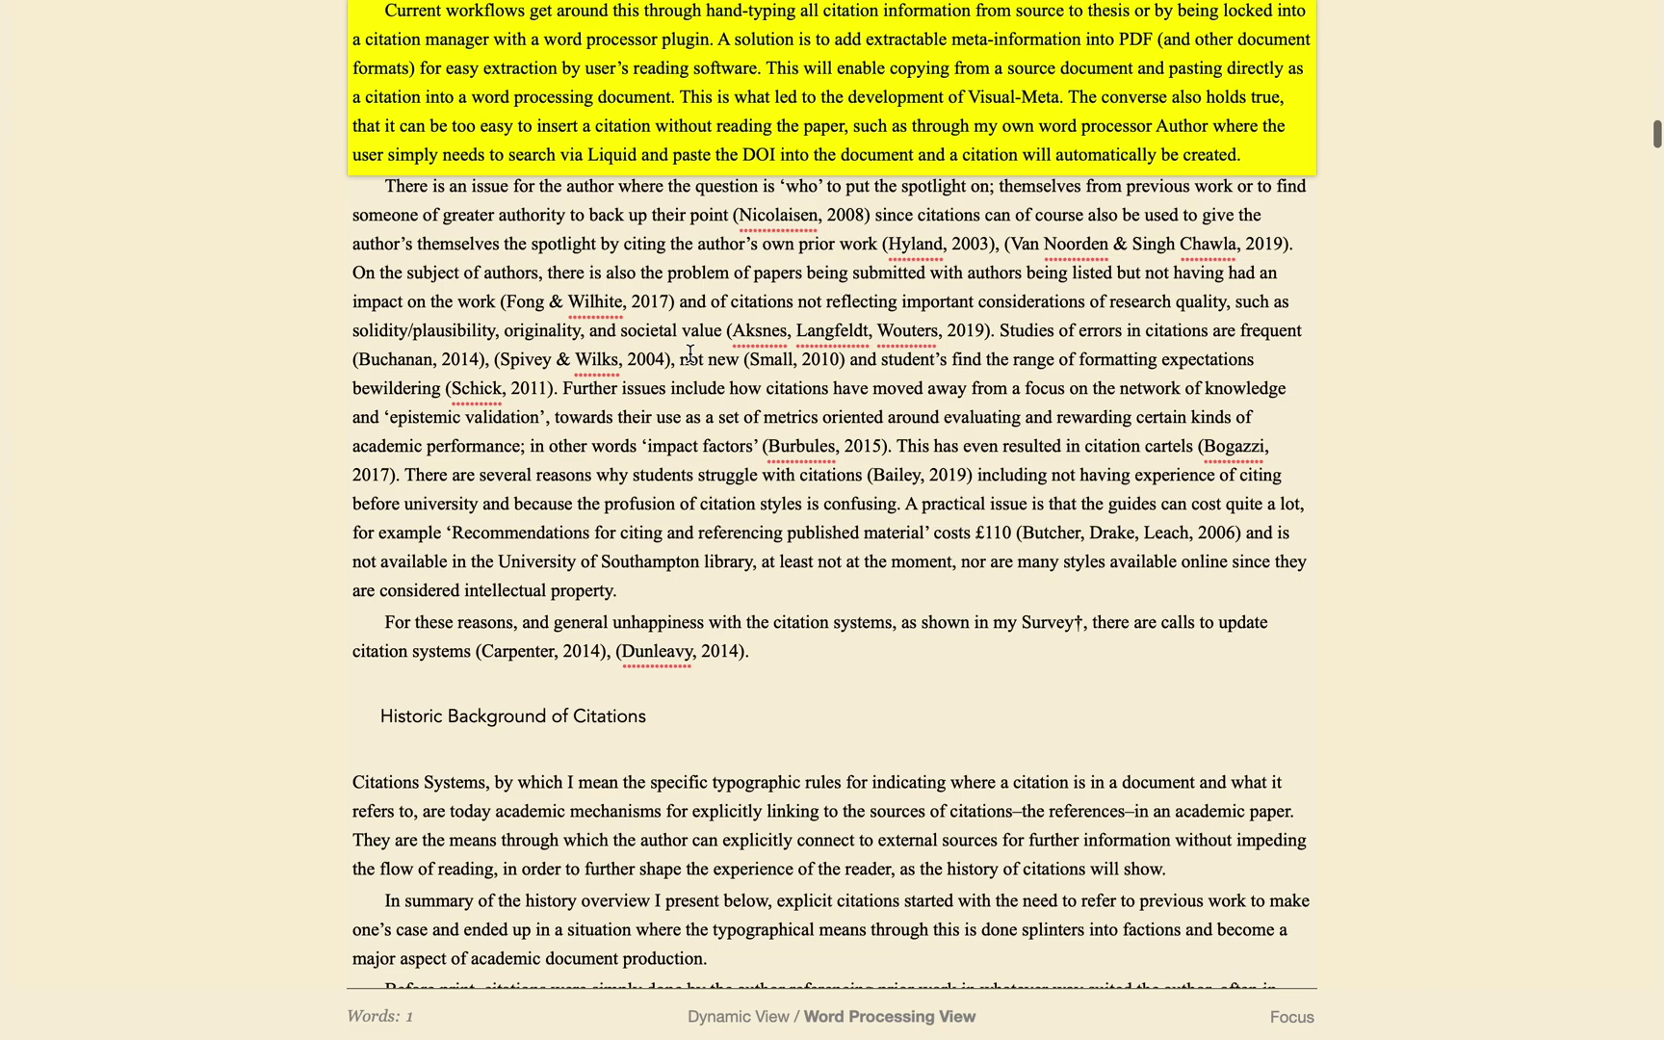
double_click(785, 275)
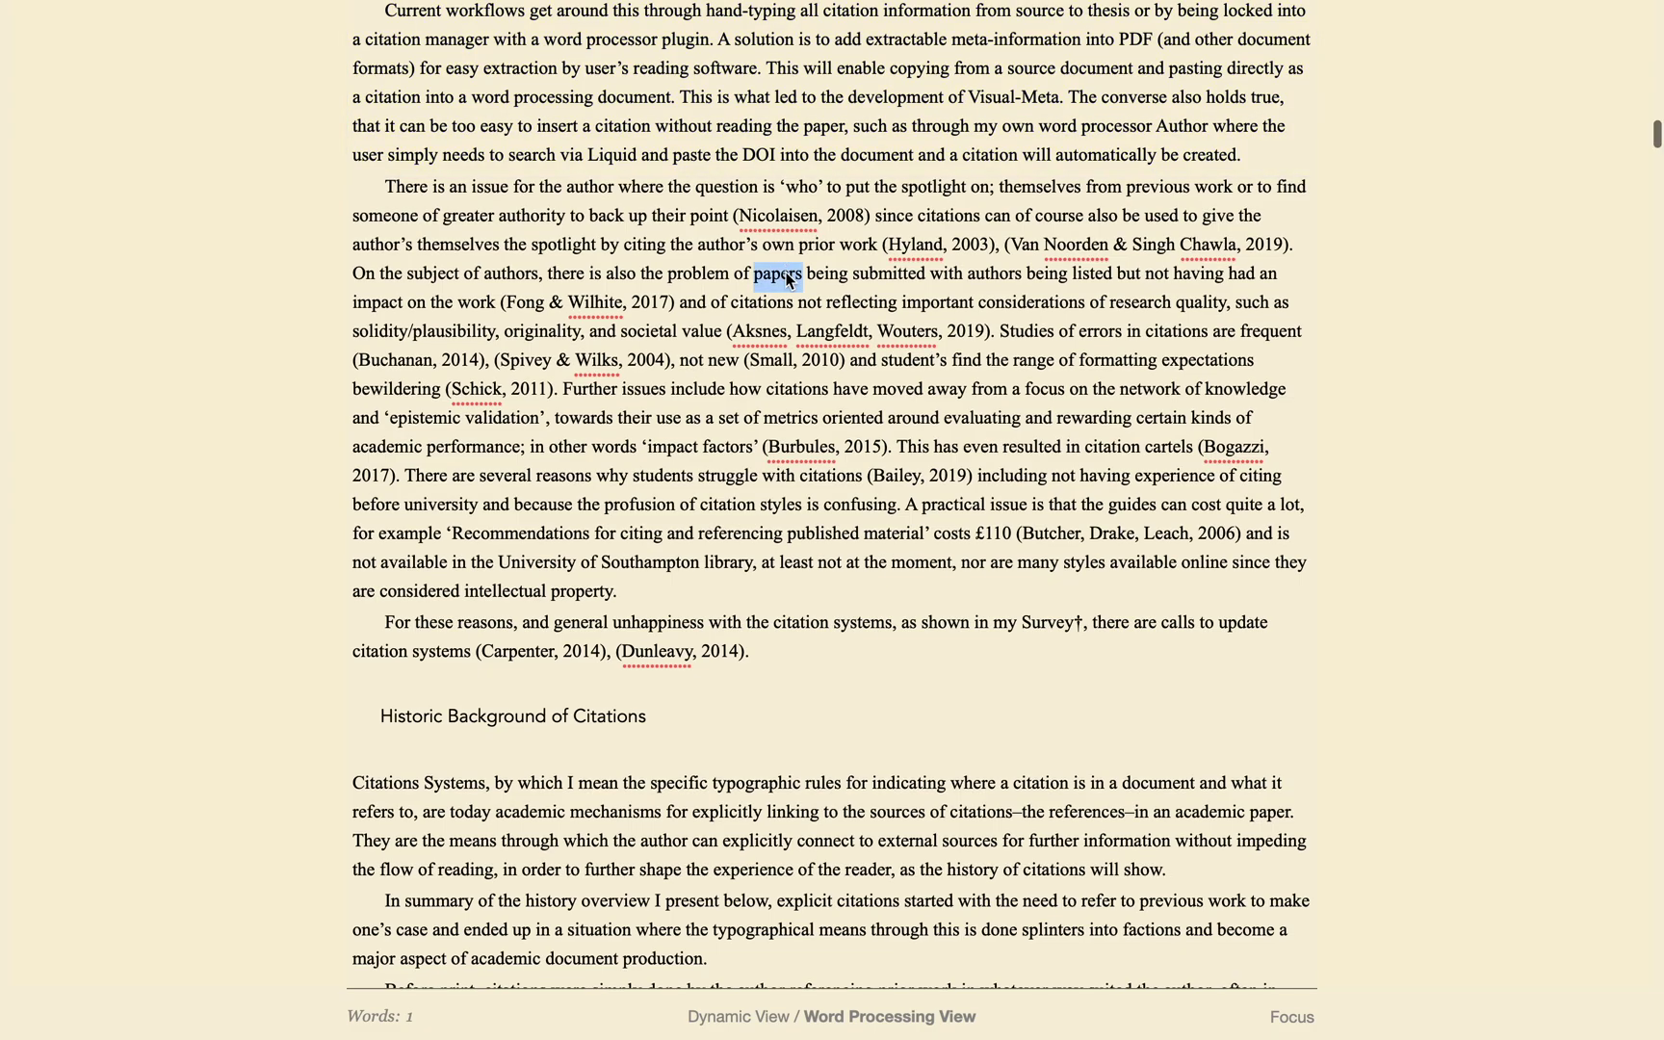
key(super+f)
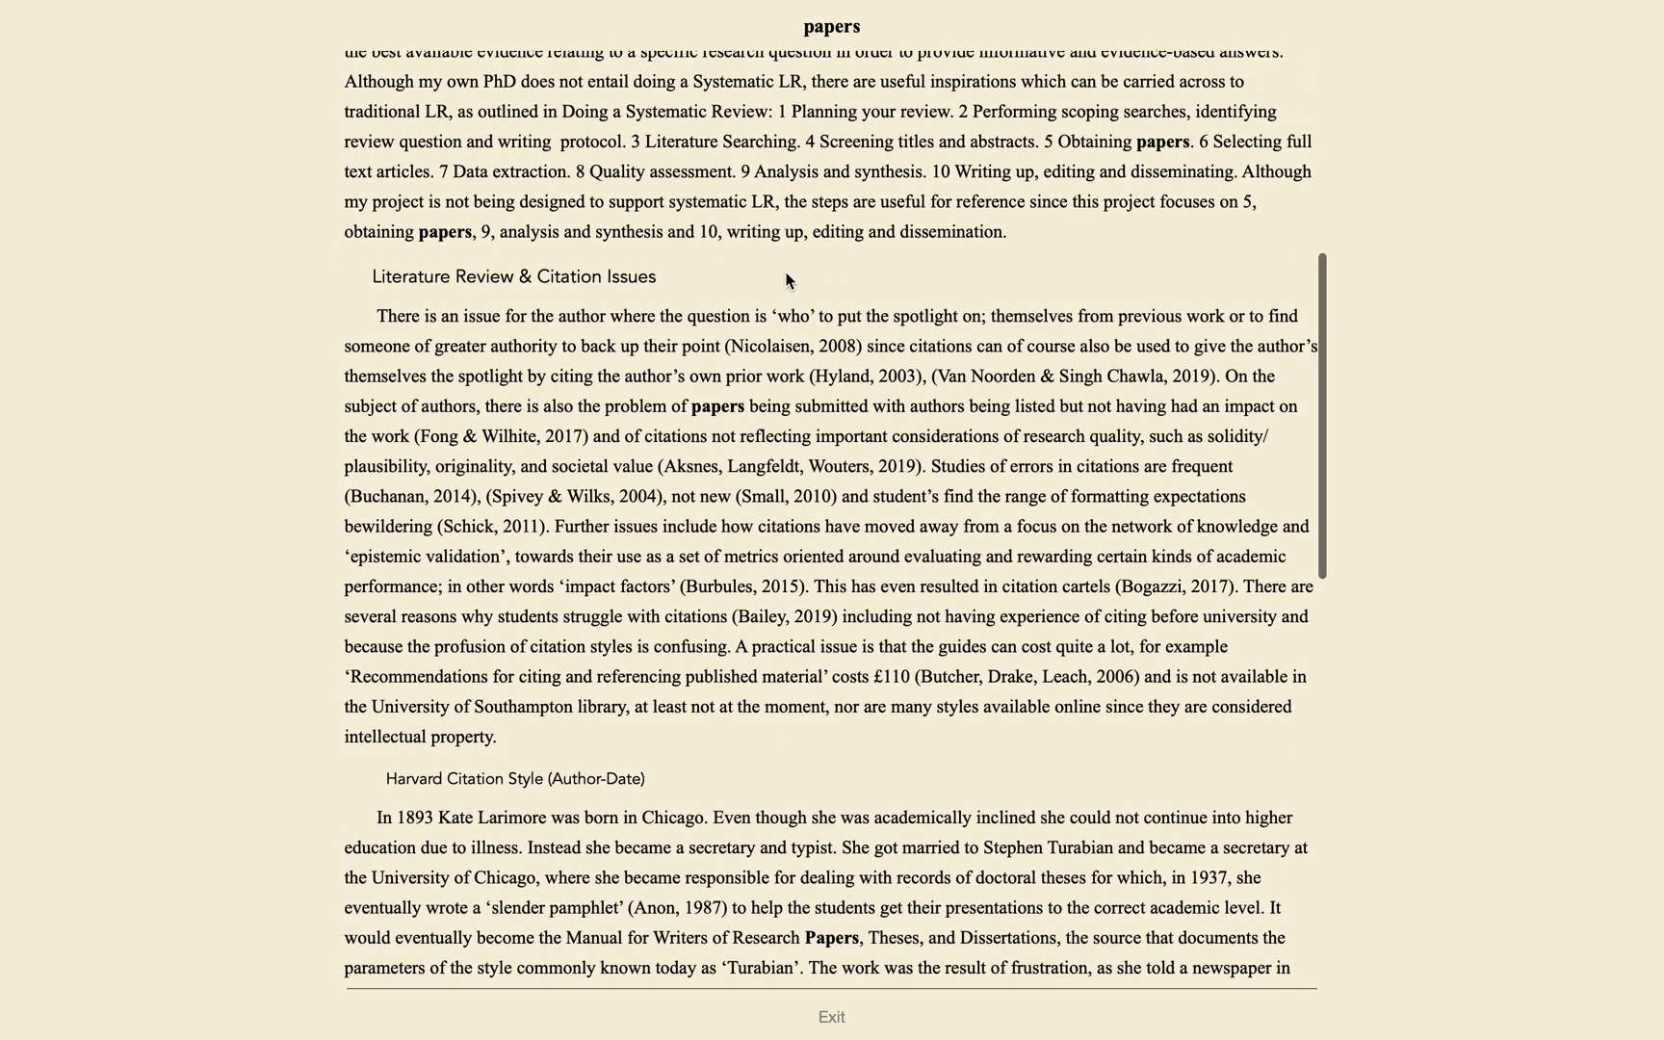
scroll(788, 281, down, 4)
key(Escape)
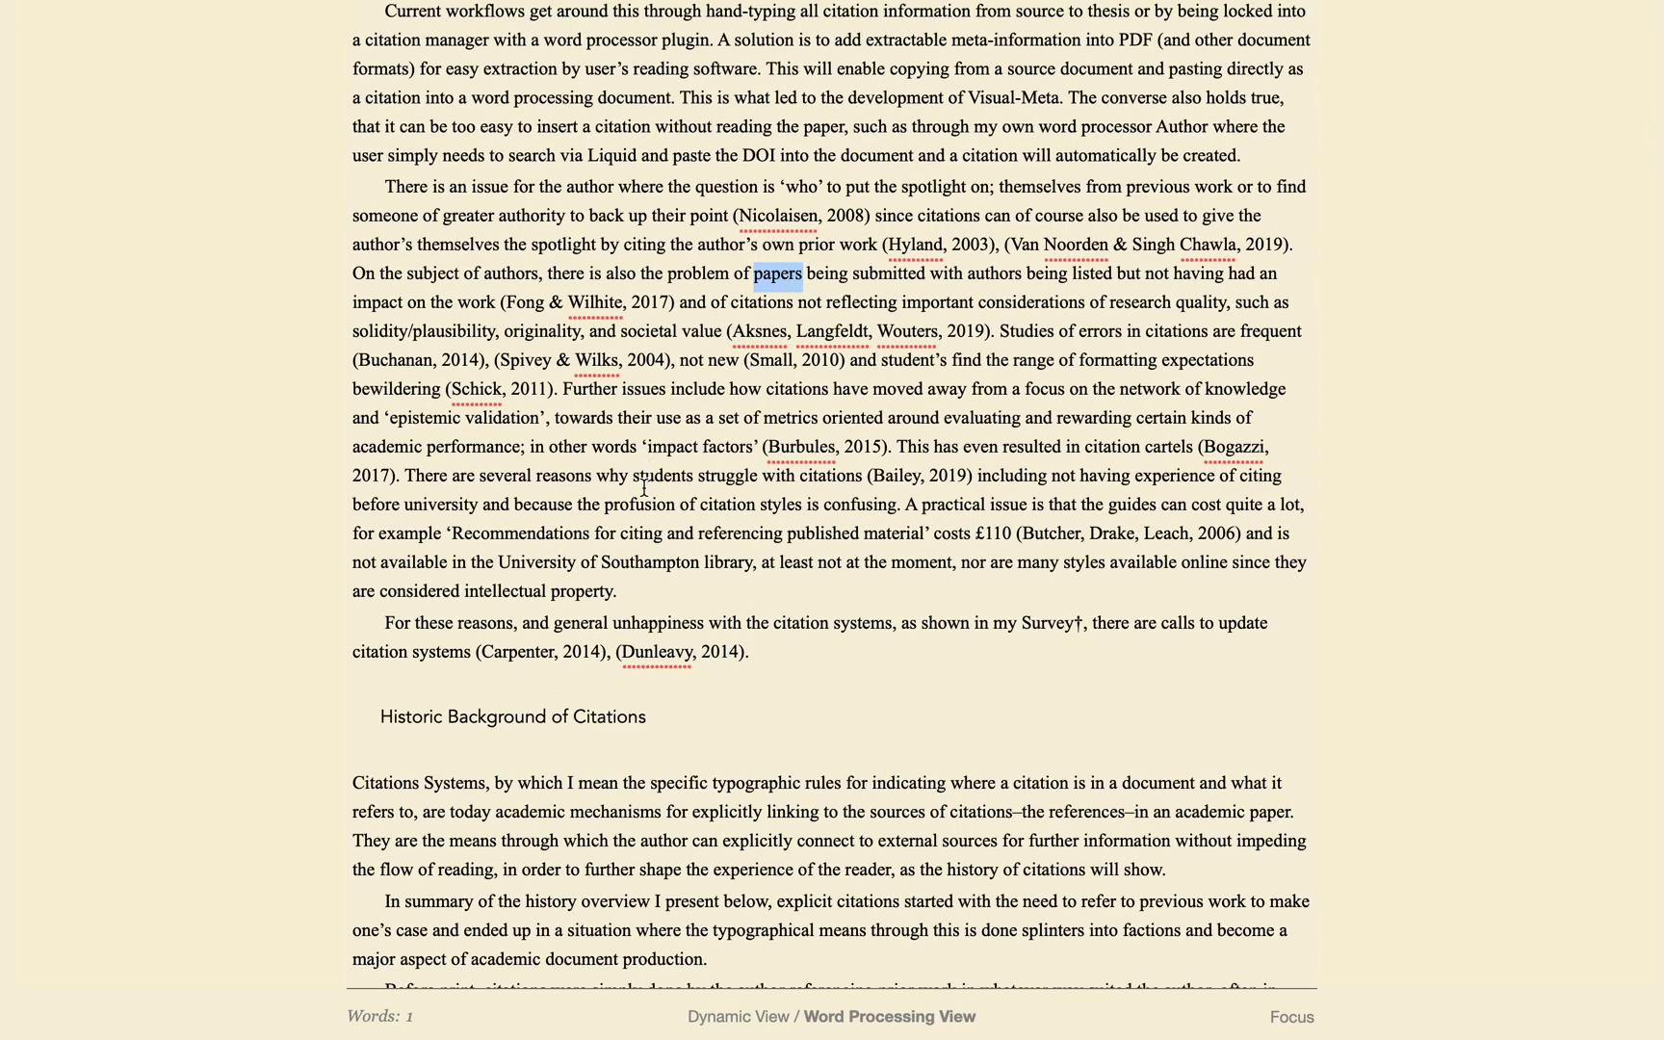
Search the document for "pdf" again and browse the matching paragraphs under their headings
double_click(627, 563)
key(super+f)
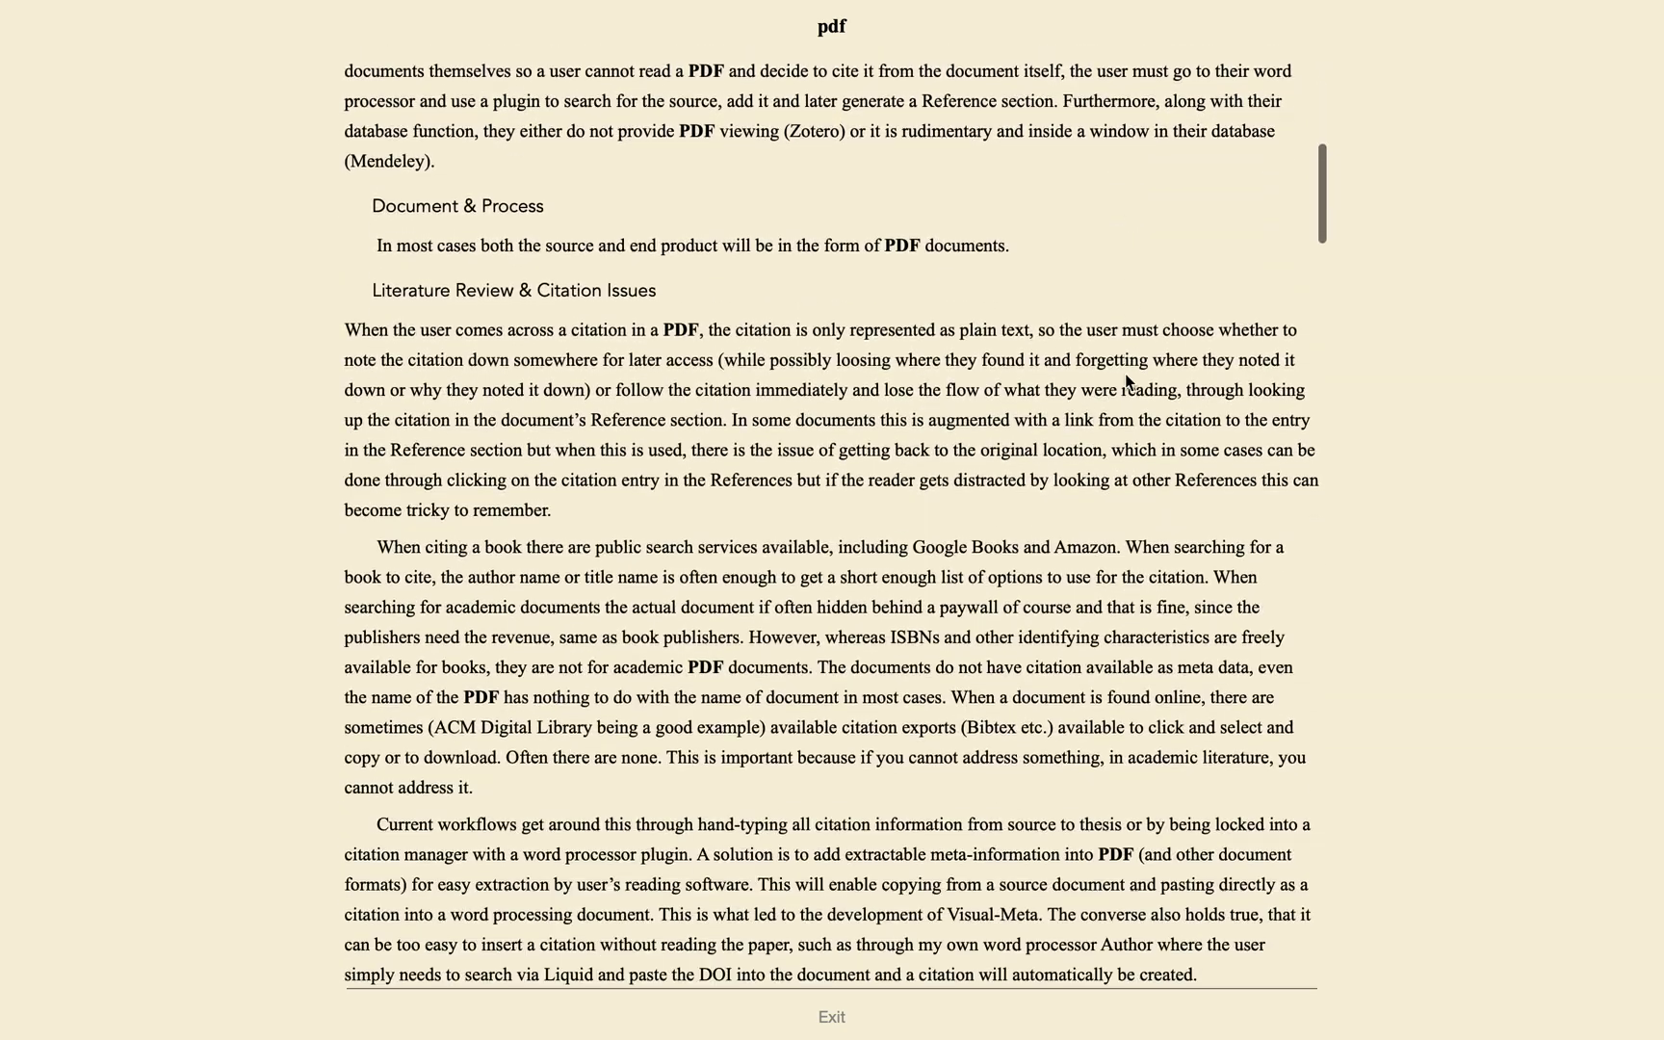
scroll(1127, 379, up, 10)
scroll(1125, 383, up, 1)
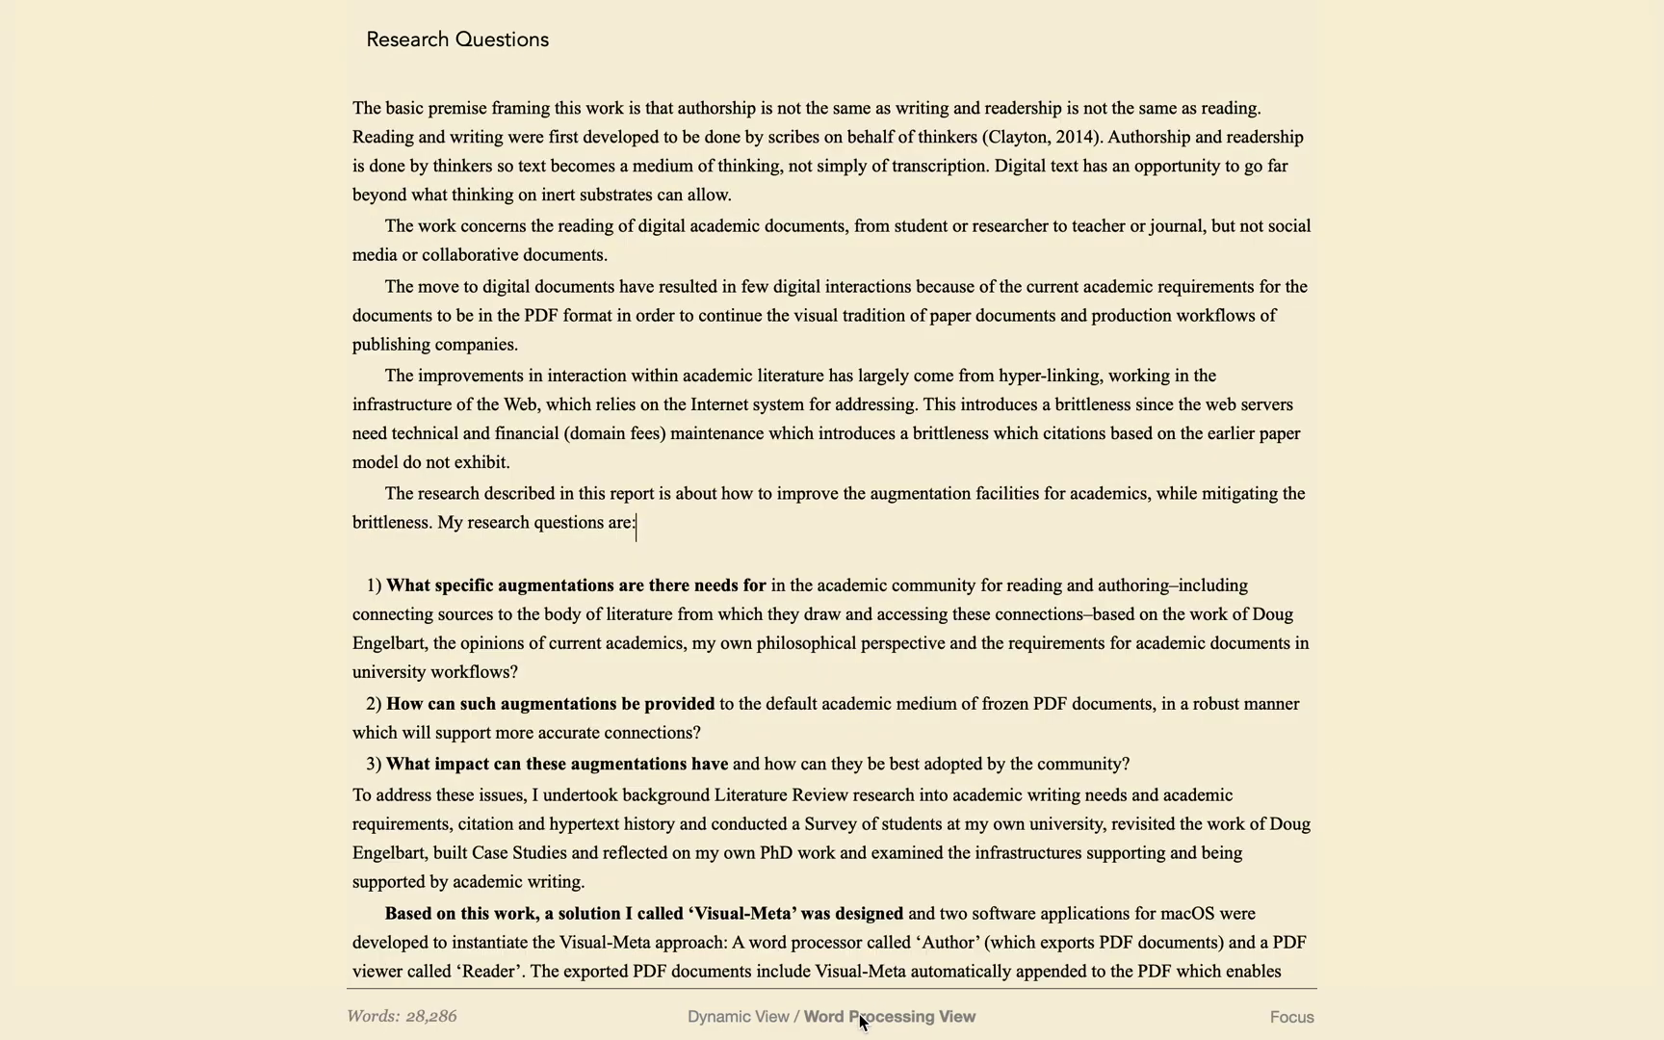
Place three floating notes reading "ideas", "thoughts" and "keywords" in the empty margin beside the Research Questions text
double_click(863, 405)
text(ideas)
key(Return)
click(149, 514)
text(thoughts)
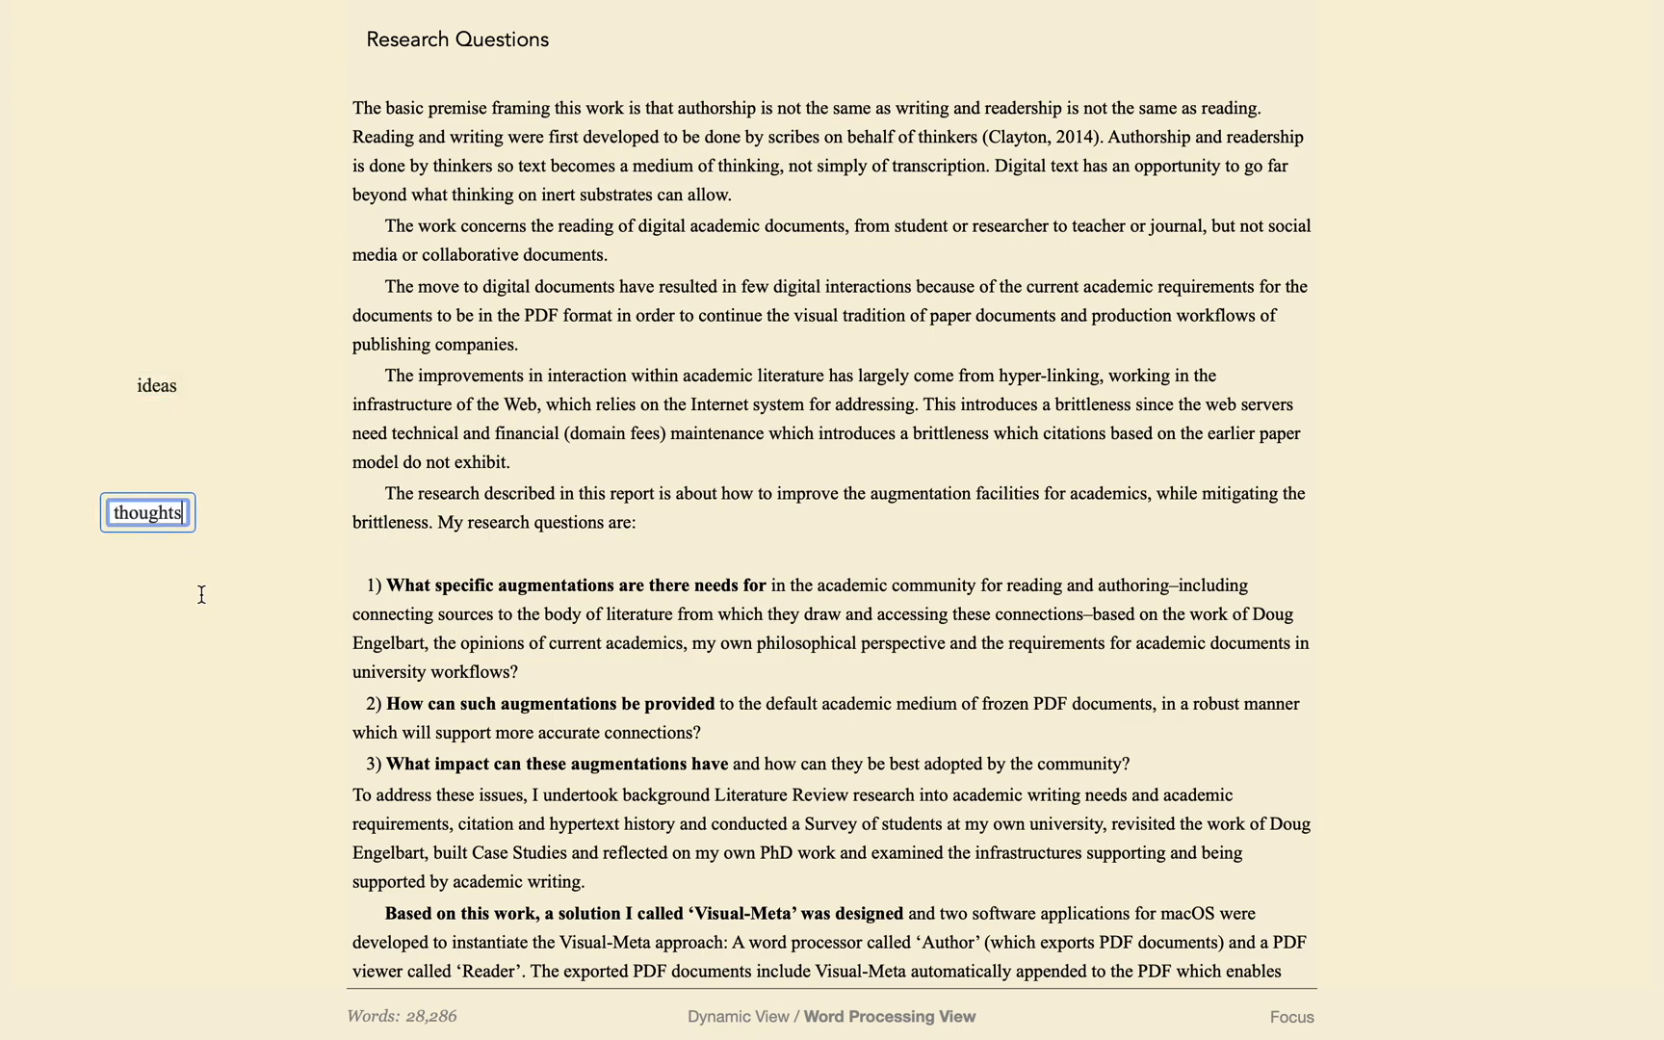
key(Return)
click(195, 610)
text(keywords)
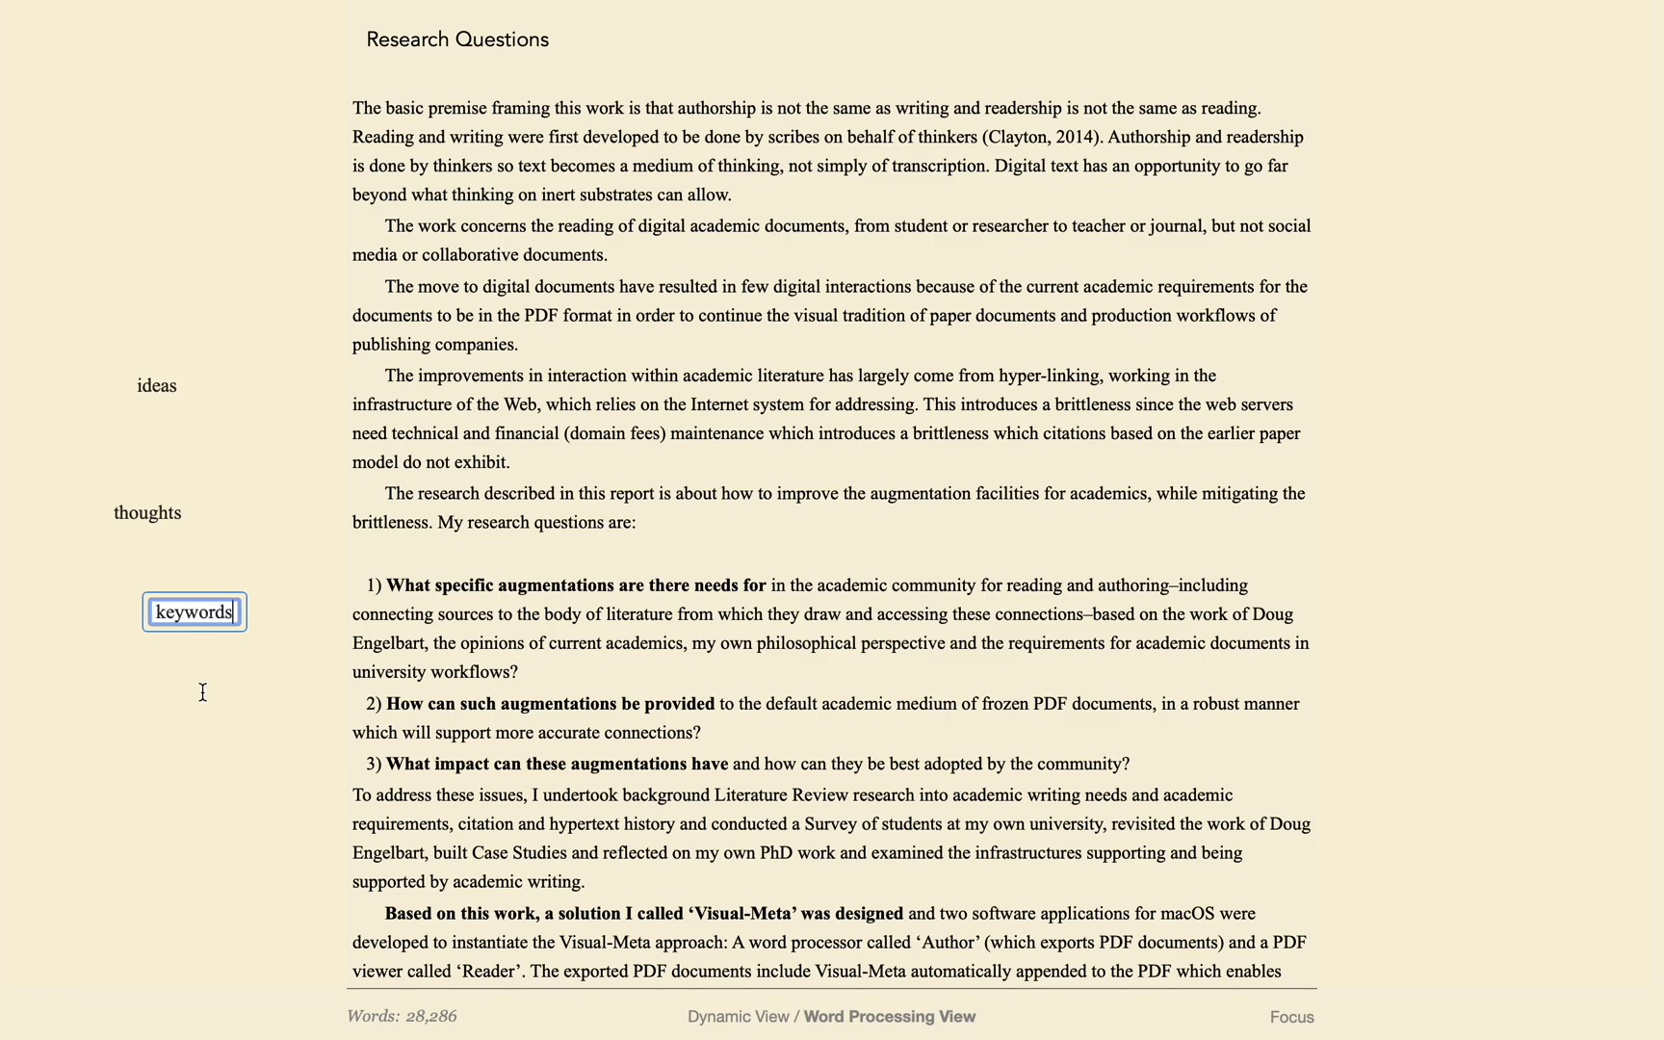
key(Return)
scroll(791, 662, down, 10)
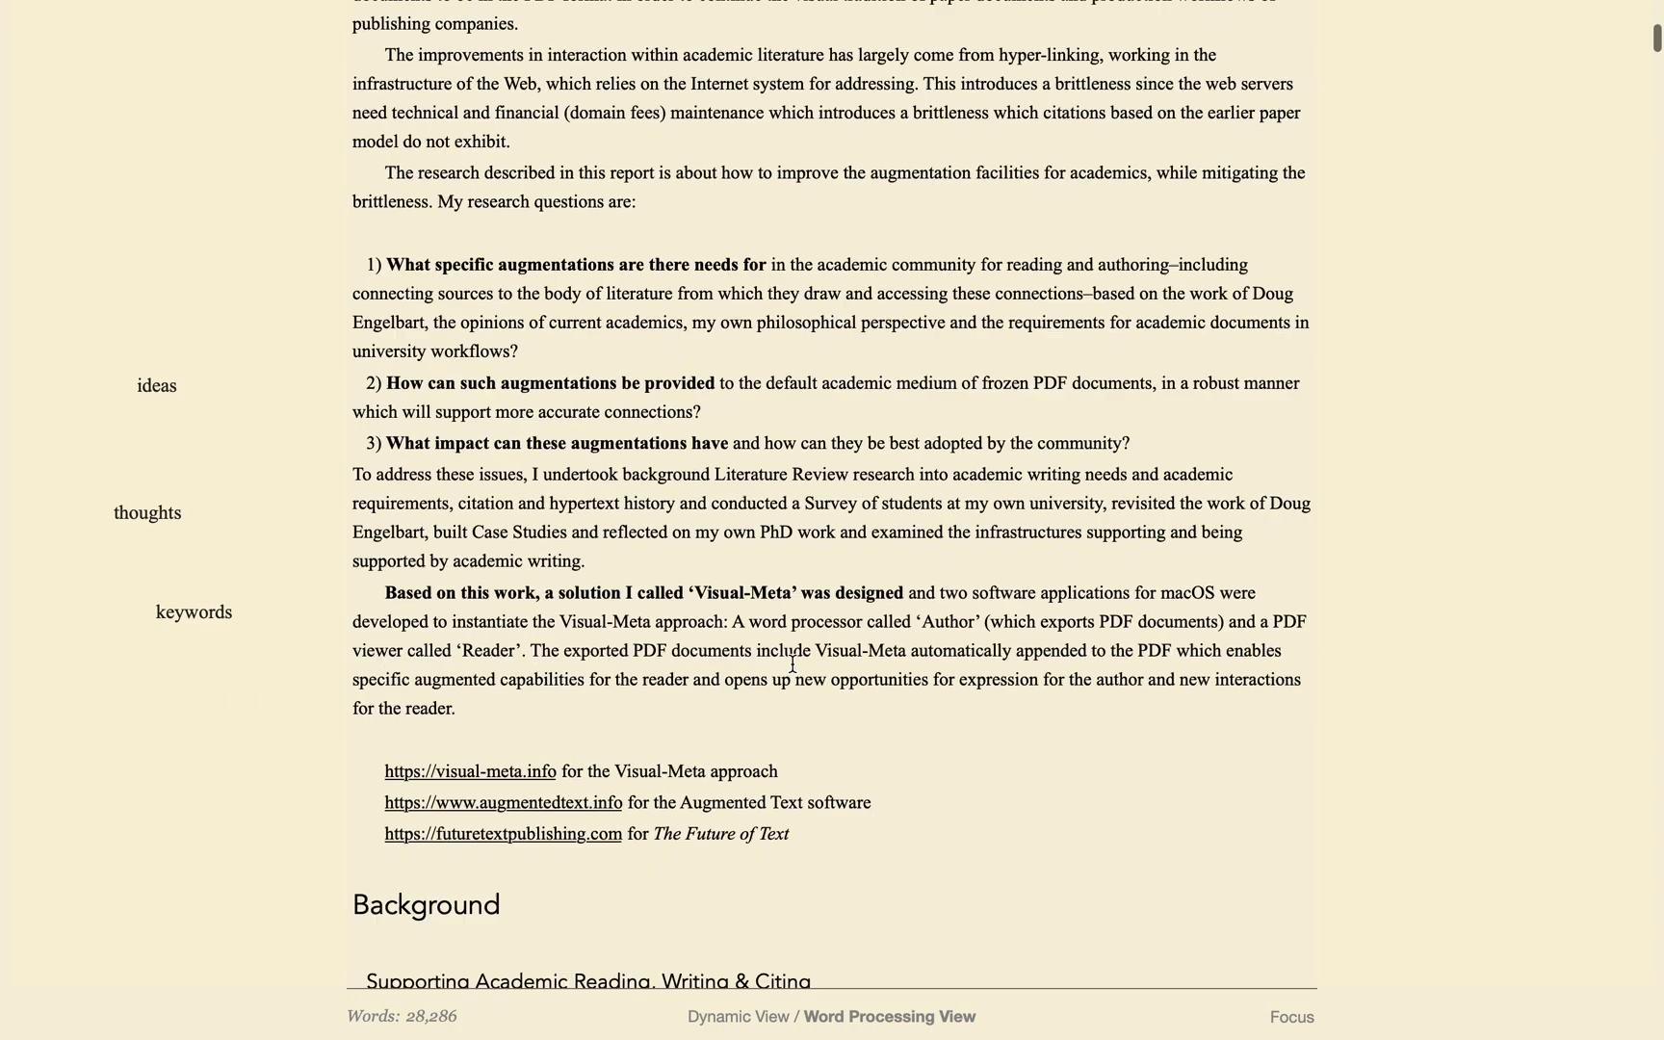
scroll(791, 663, up, 10)
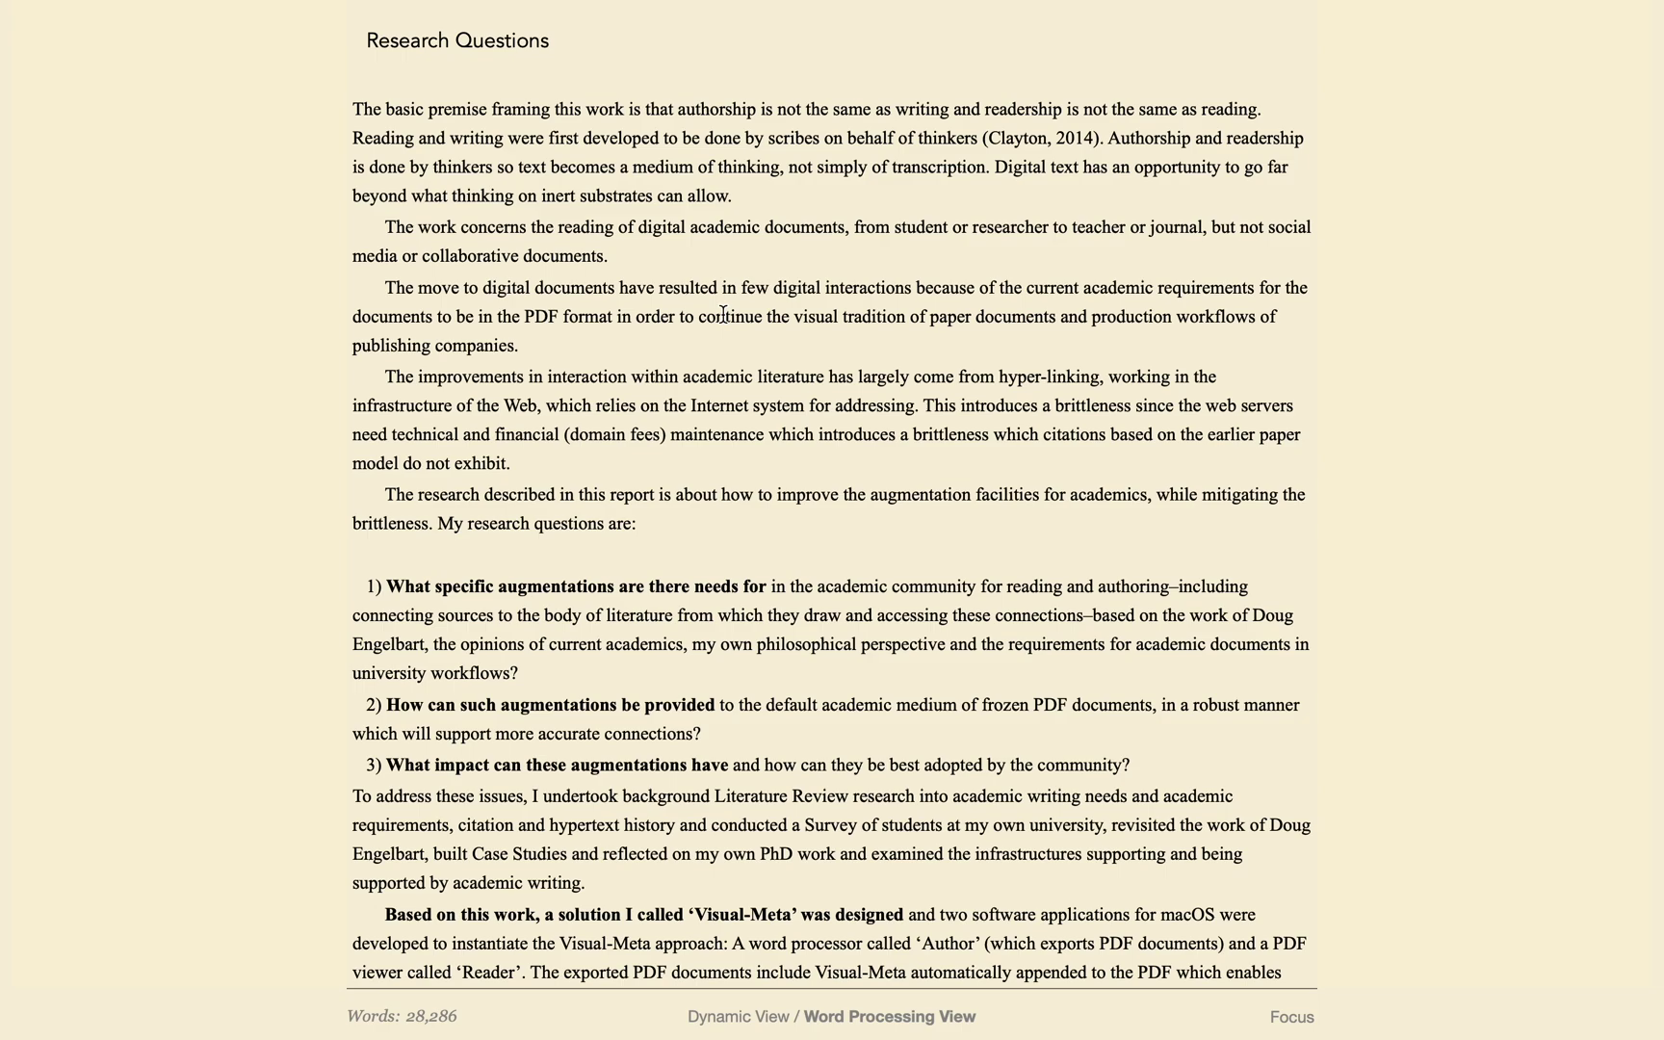
Turn on focus mode, shift the focus from paragraph to paragraph down to research question 1, and turn focus mode off
key(super+shift+f)
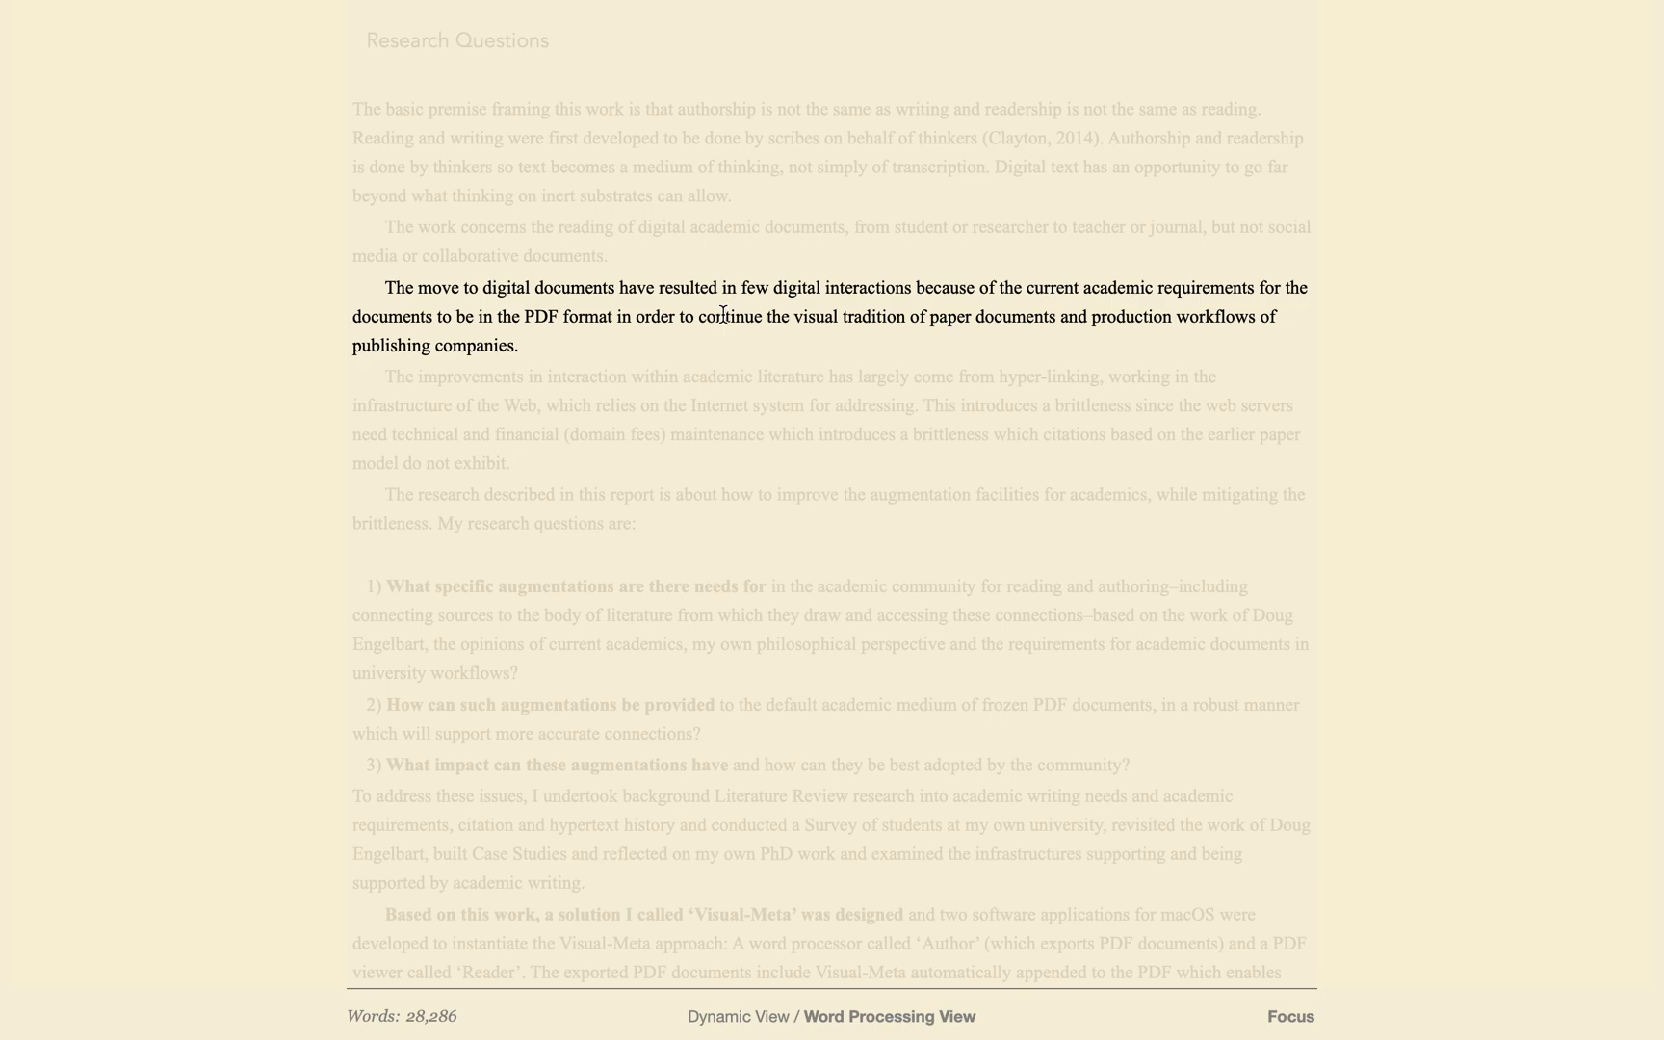
click(766, 454)
click(773, 493)
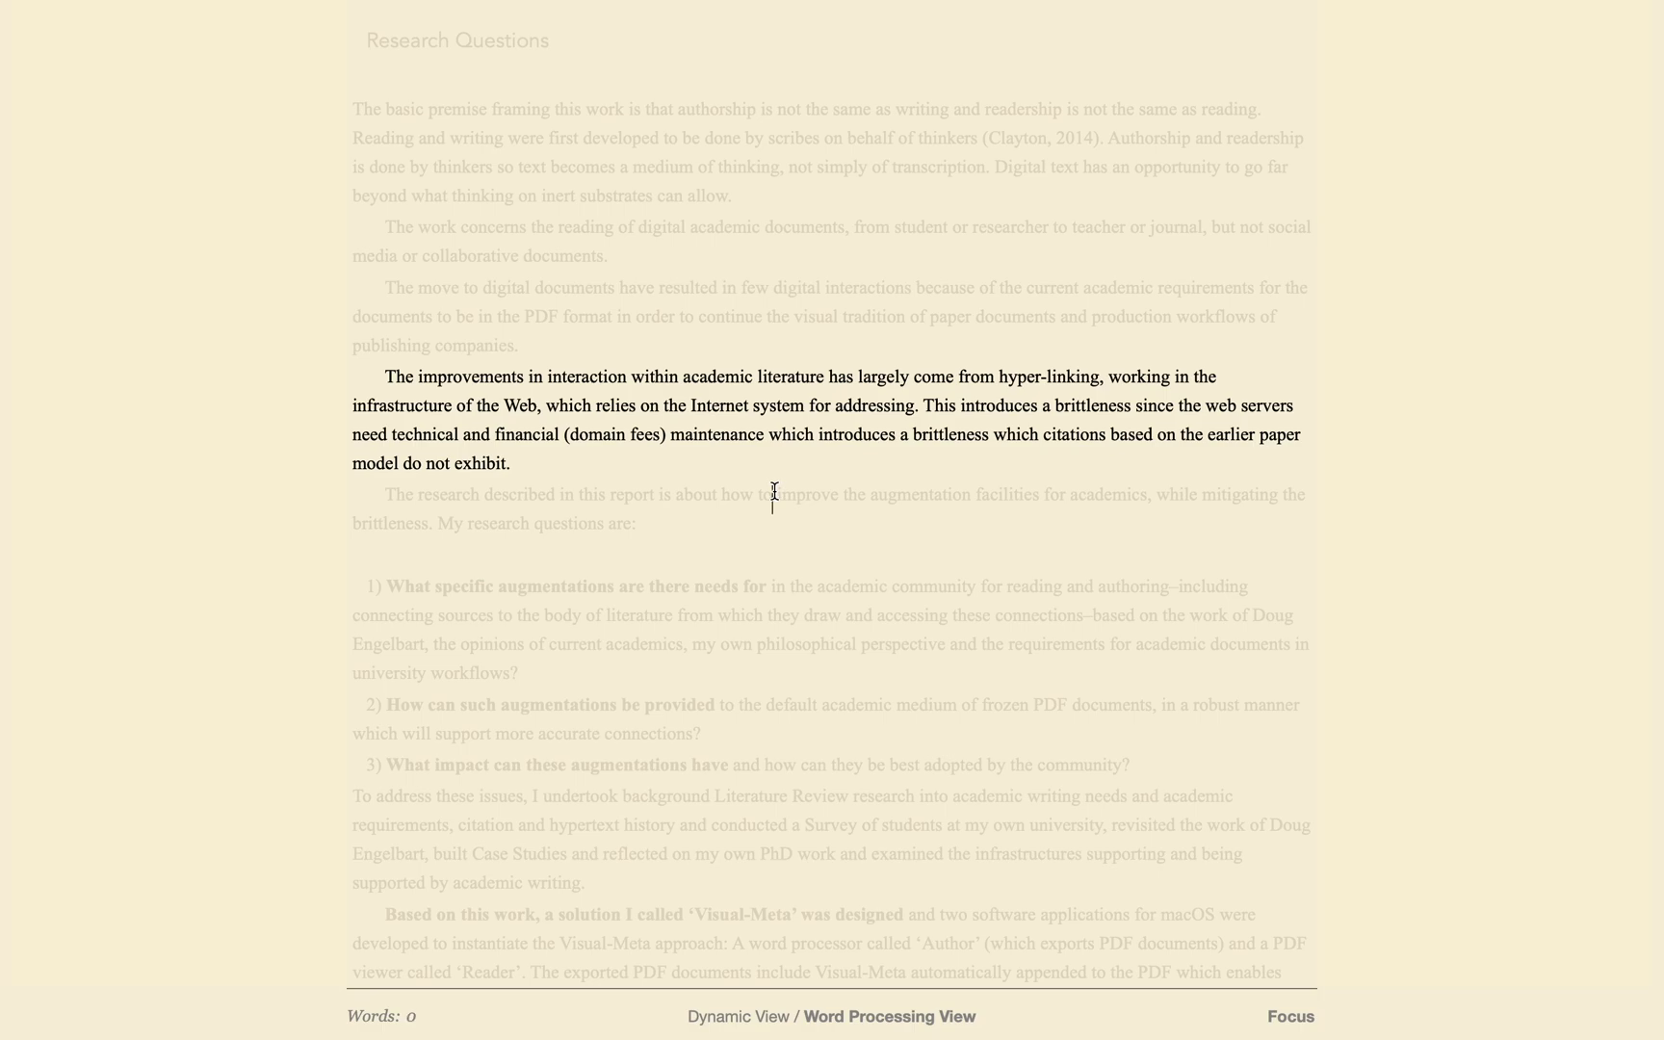
click(782, 599)
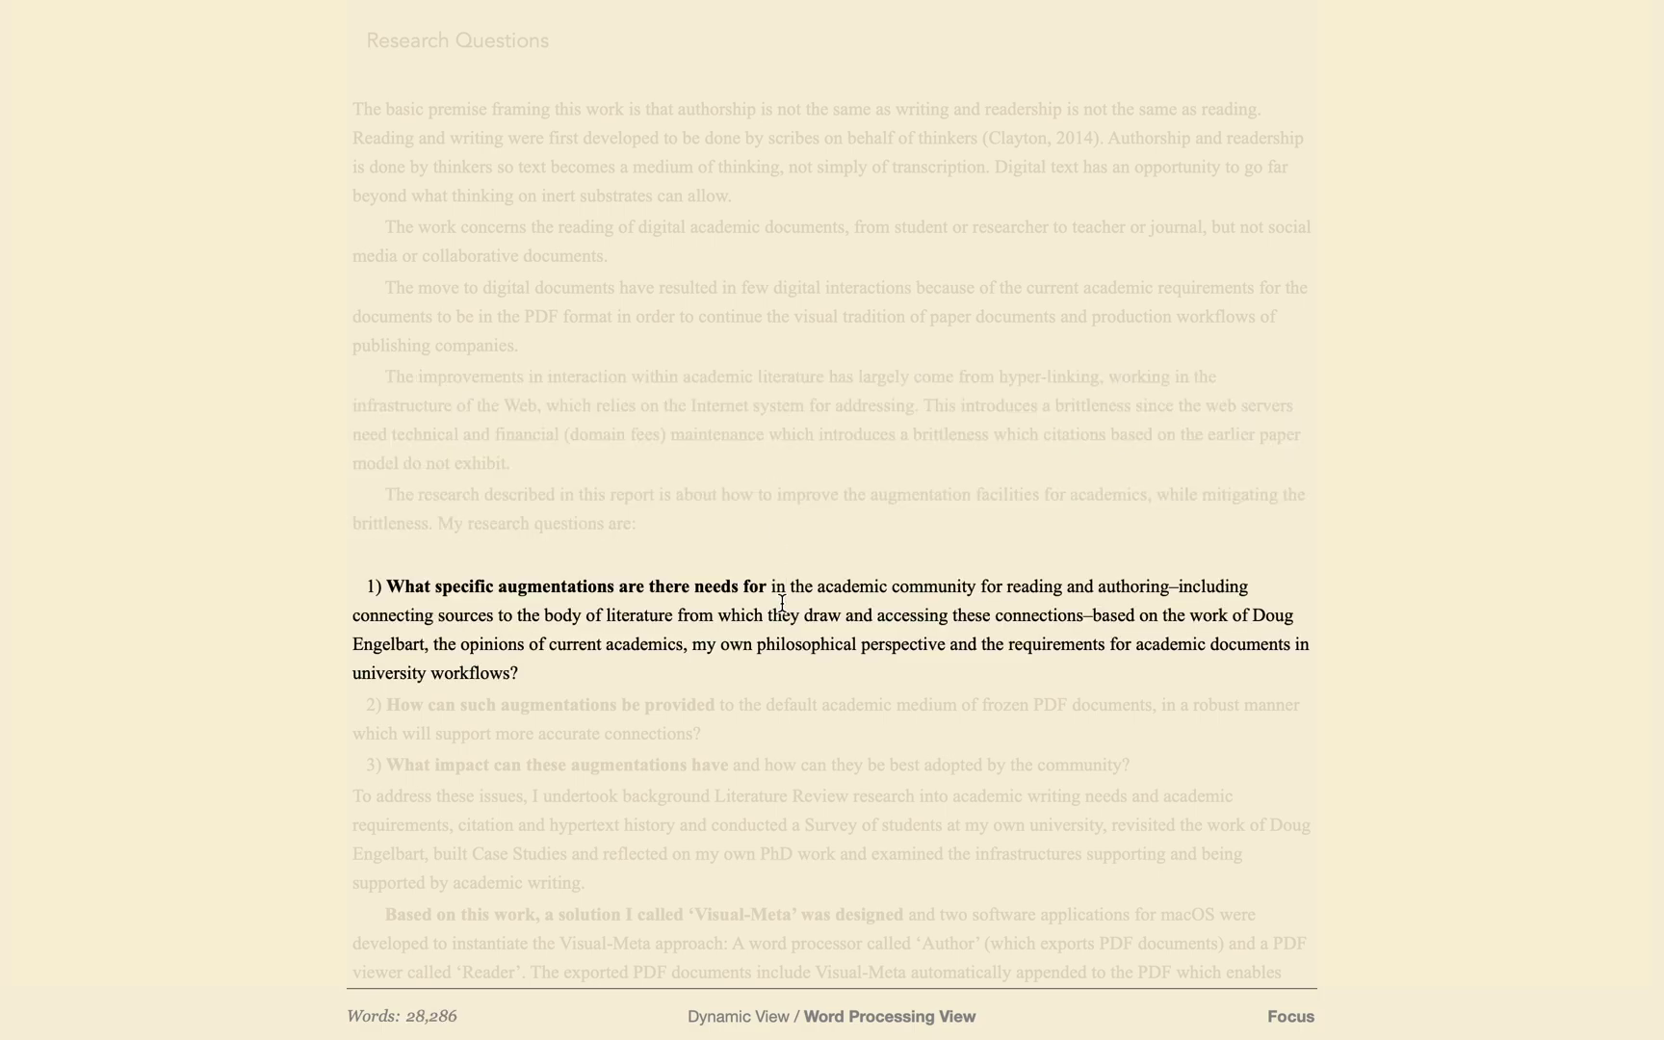
key(super+shift+f)
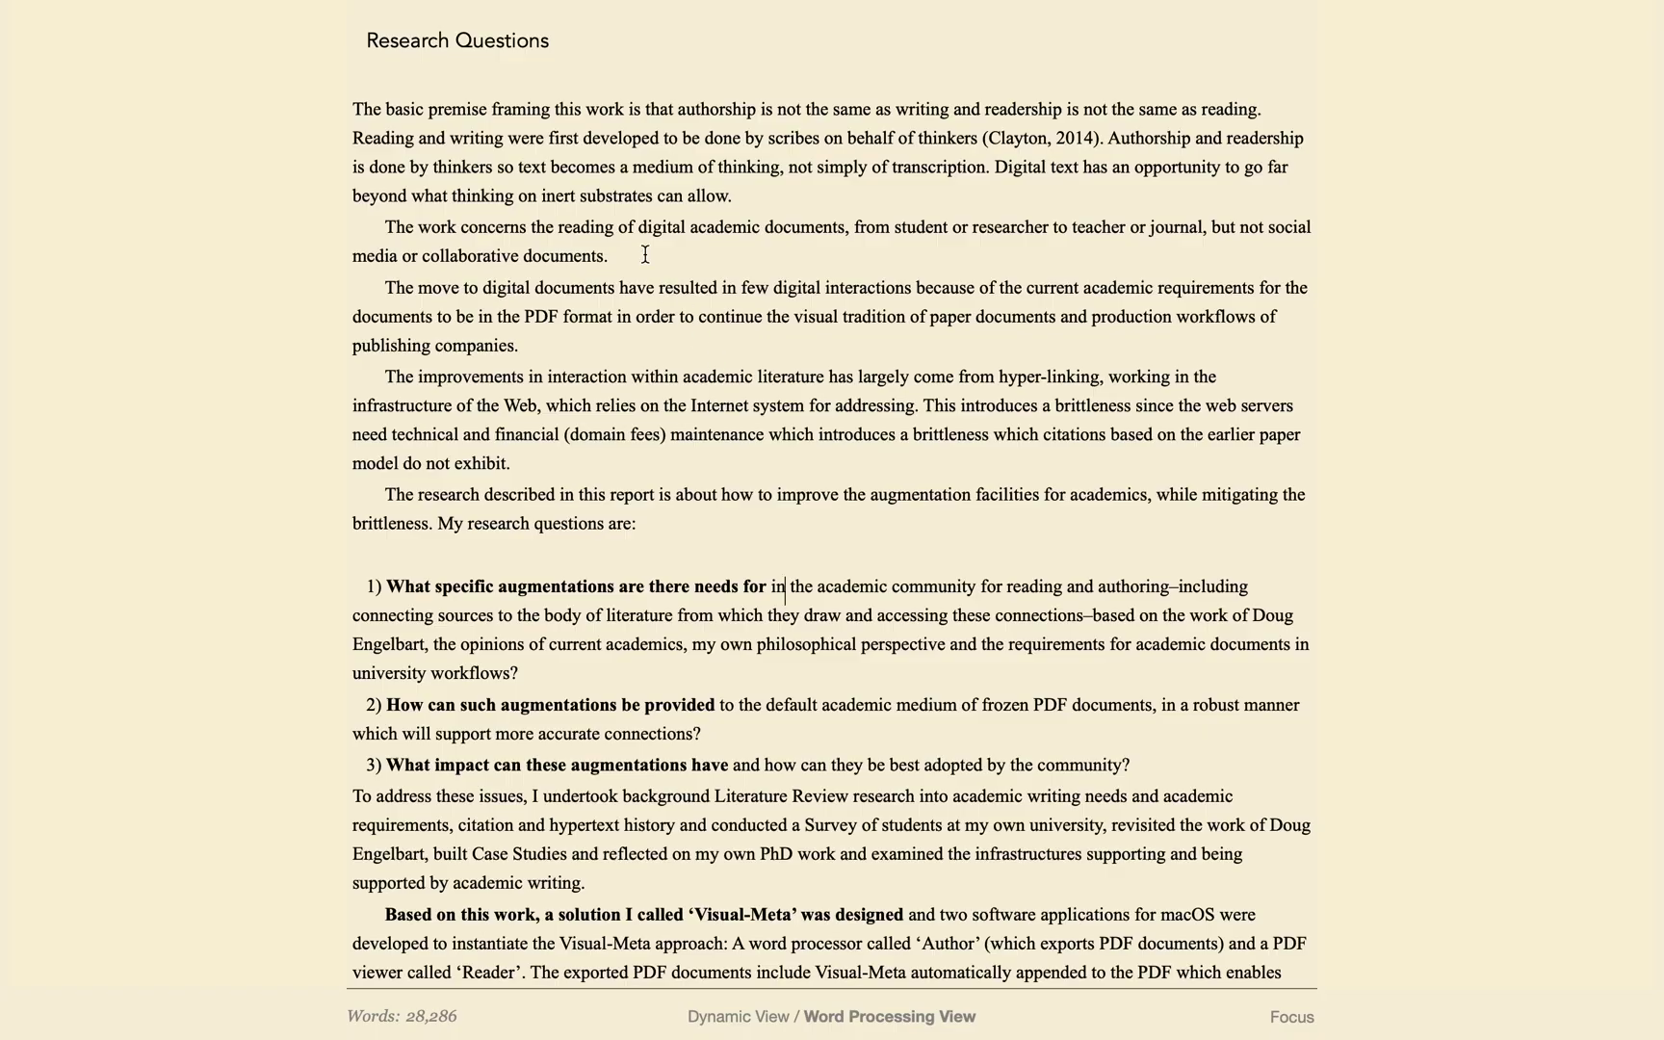
Cut three Research Questions paragraphs one at a time, from "The work concerns the reading" through "The improvements in interaction"
drag(644, 252, 375, 224)
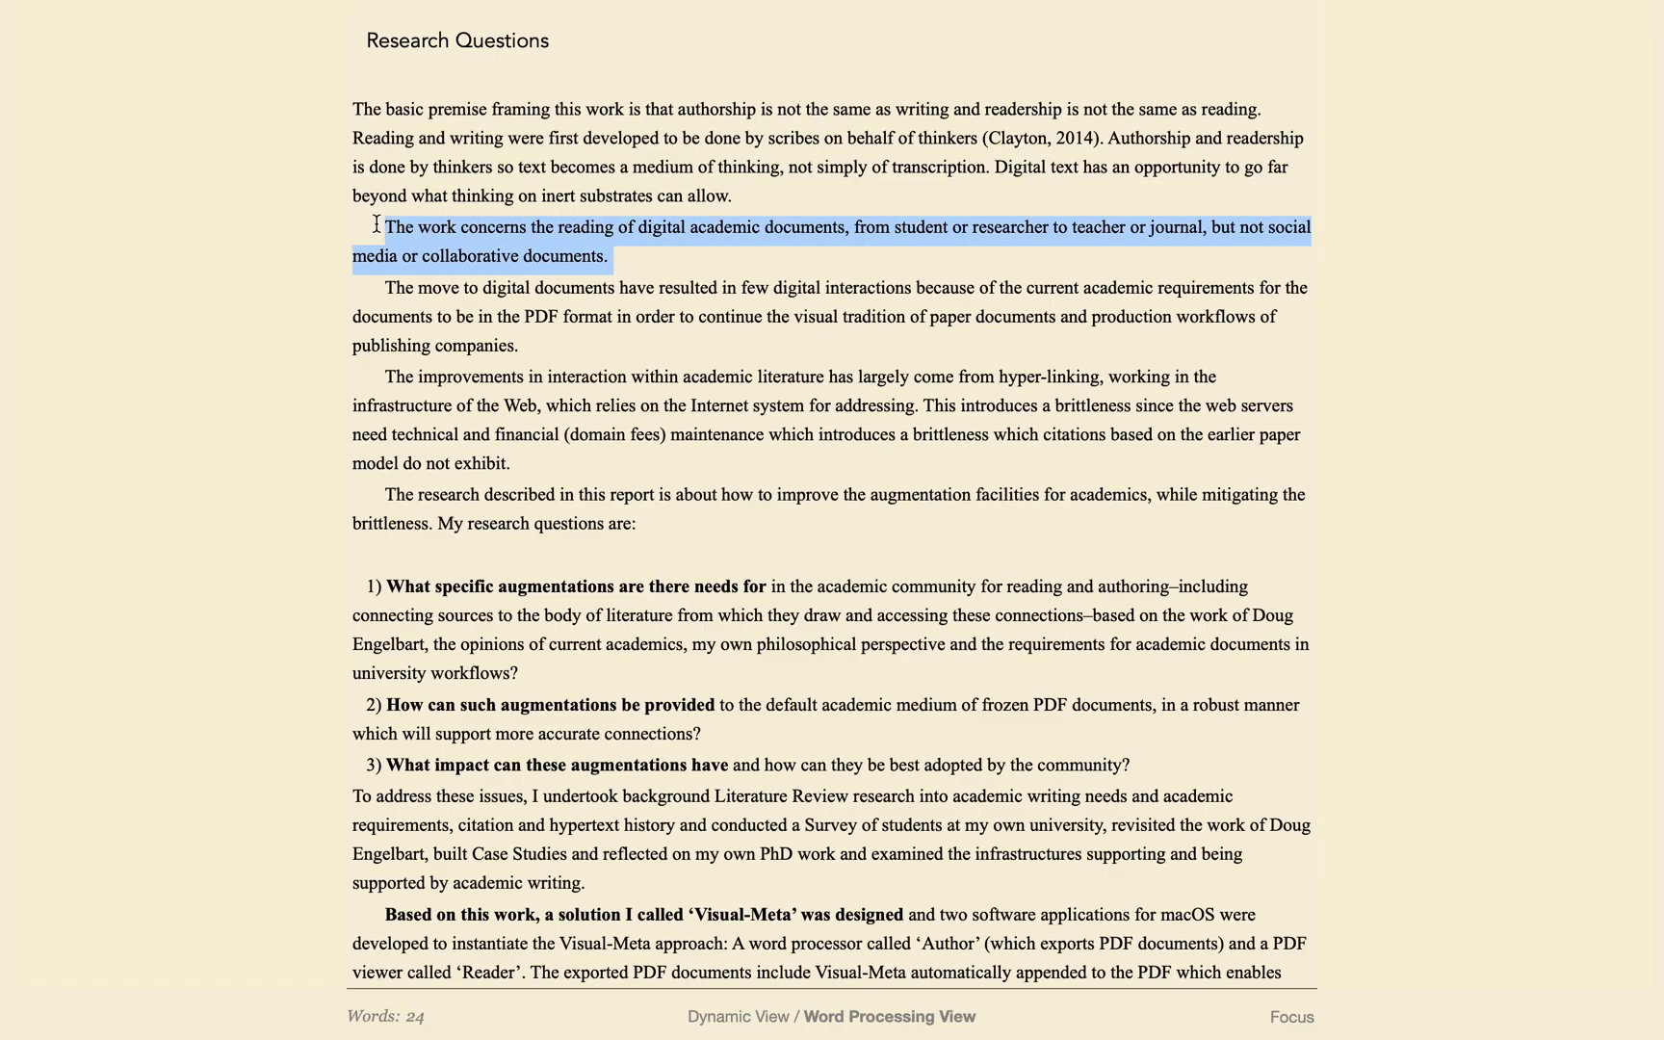
key(ctrl+x)
drag(520, 316, 354, 257)
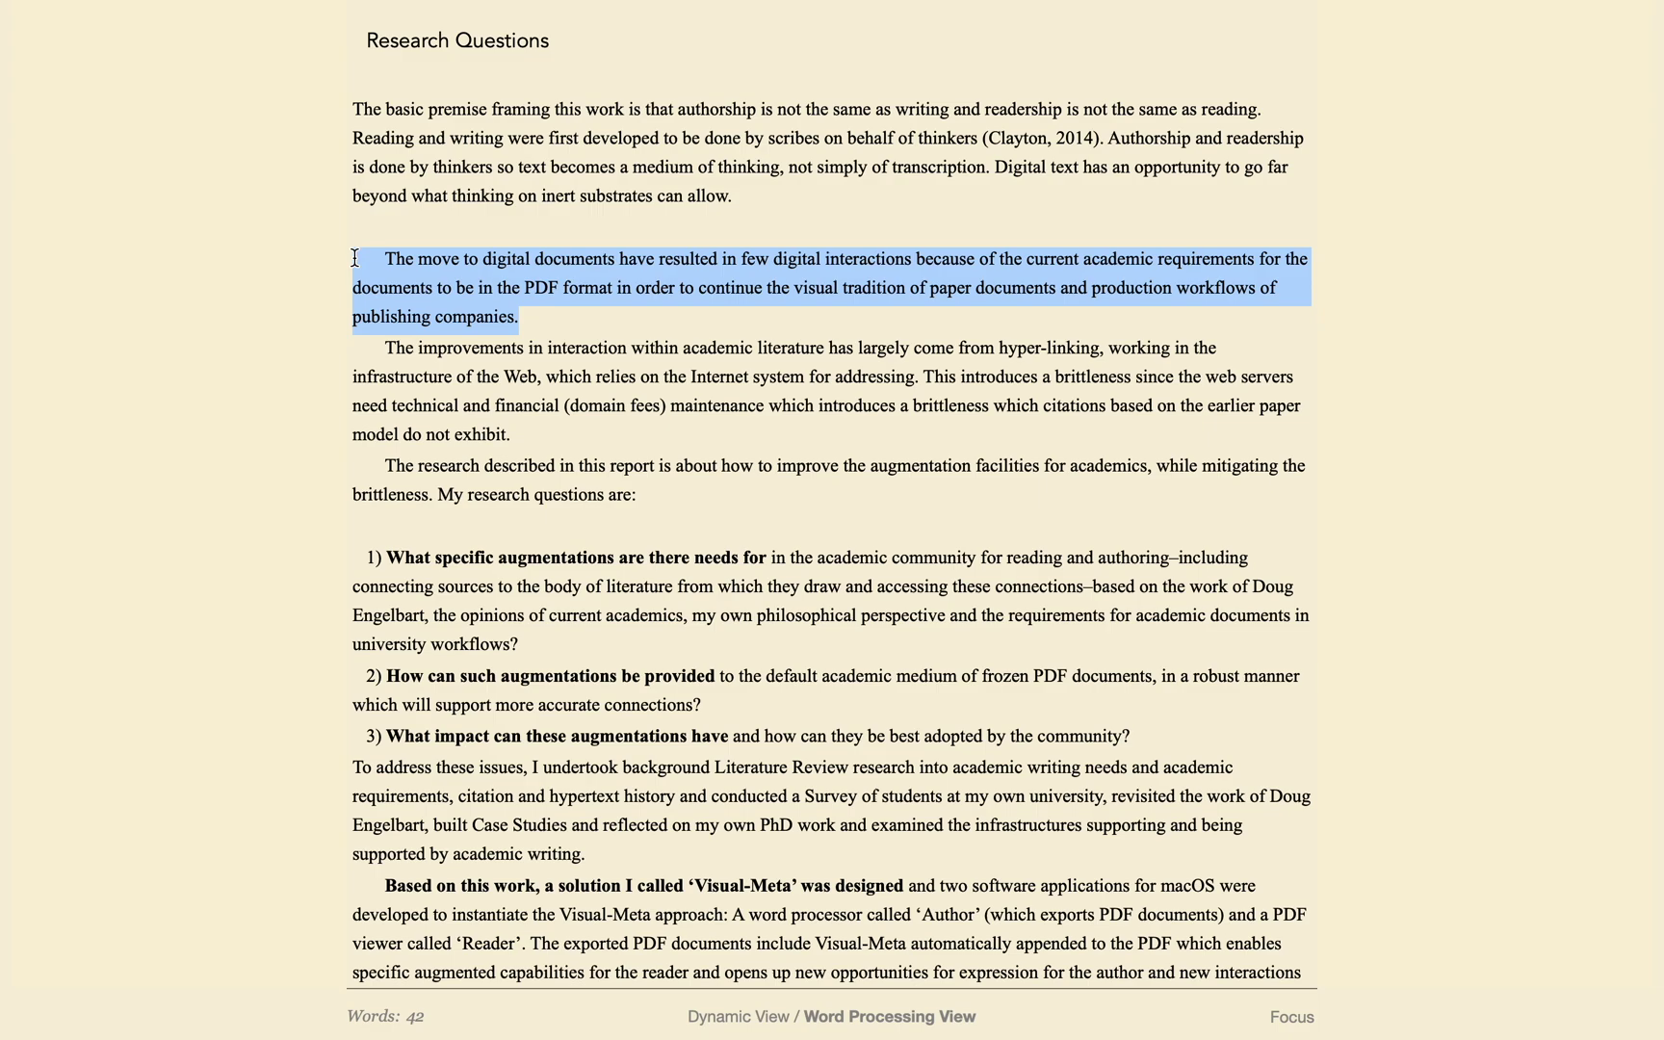
key(ctrl+x)
drag(562, 371, 341, 297)
key(ctrl+x)
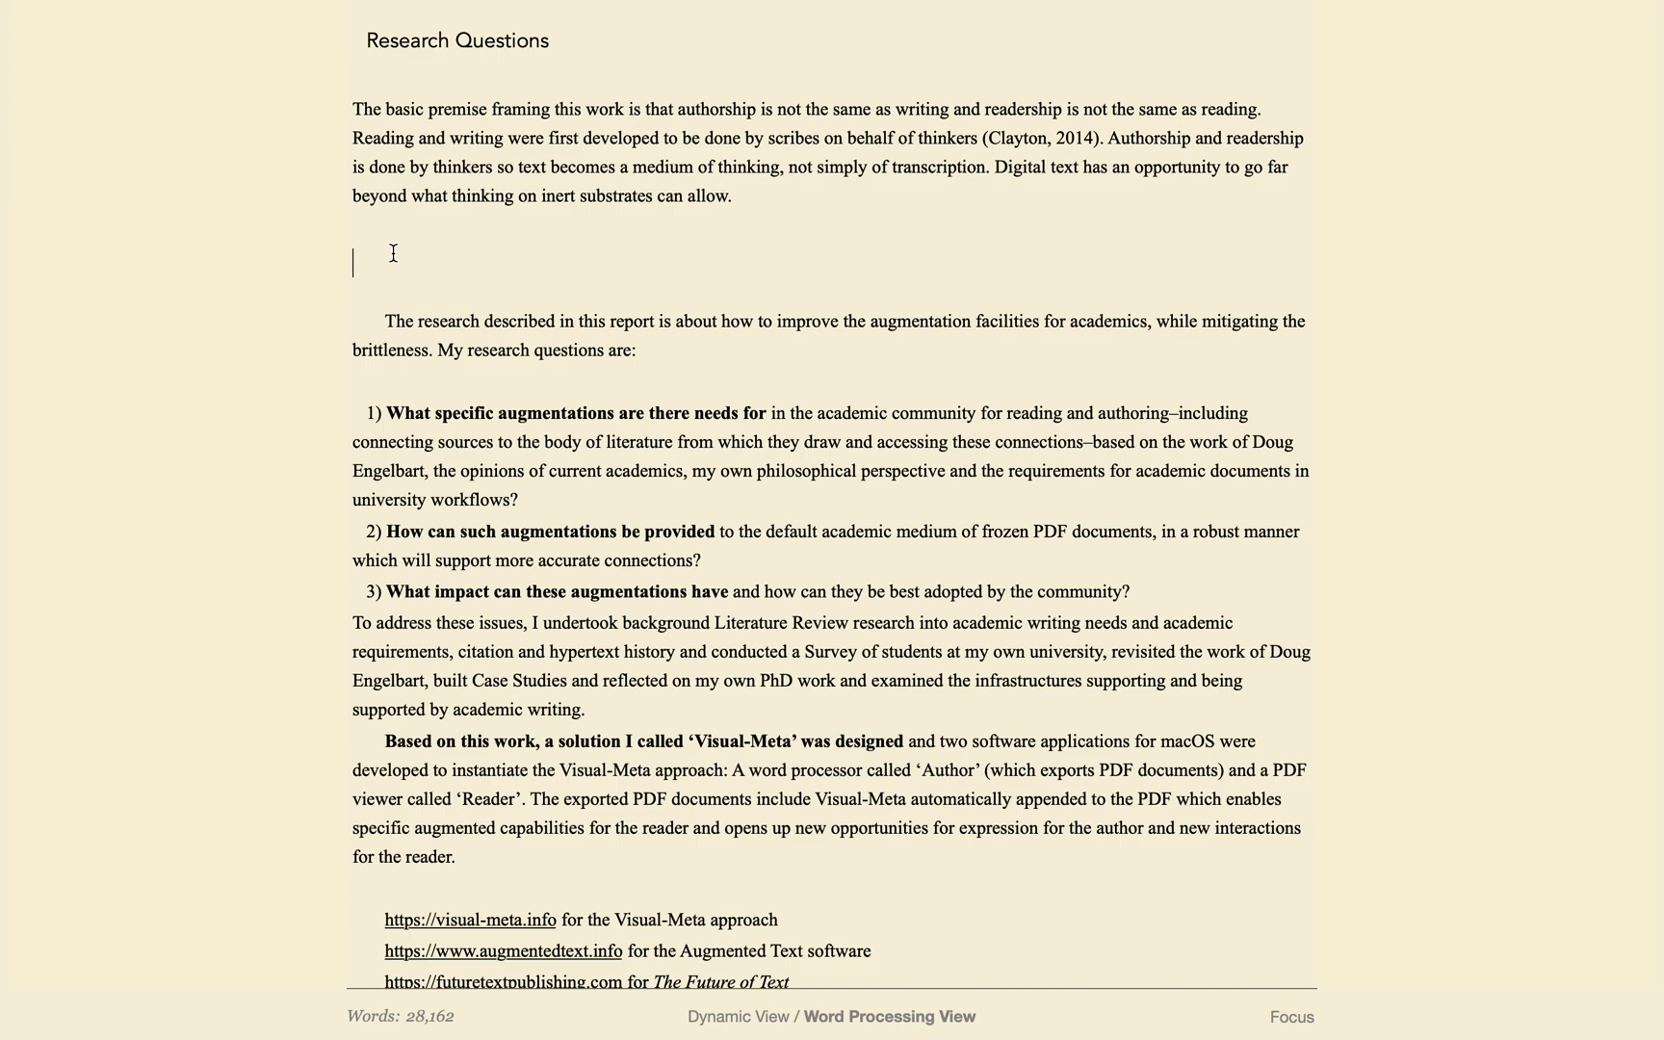
Paste the previously cut paragraph beginning "I was working on export to .TeX files" below the first Research Questions paragraph
key(super+shift+v)
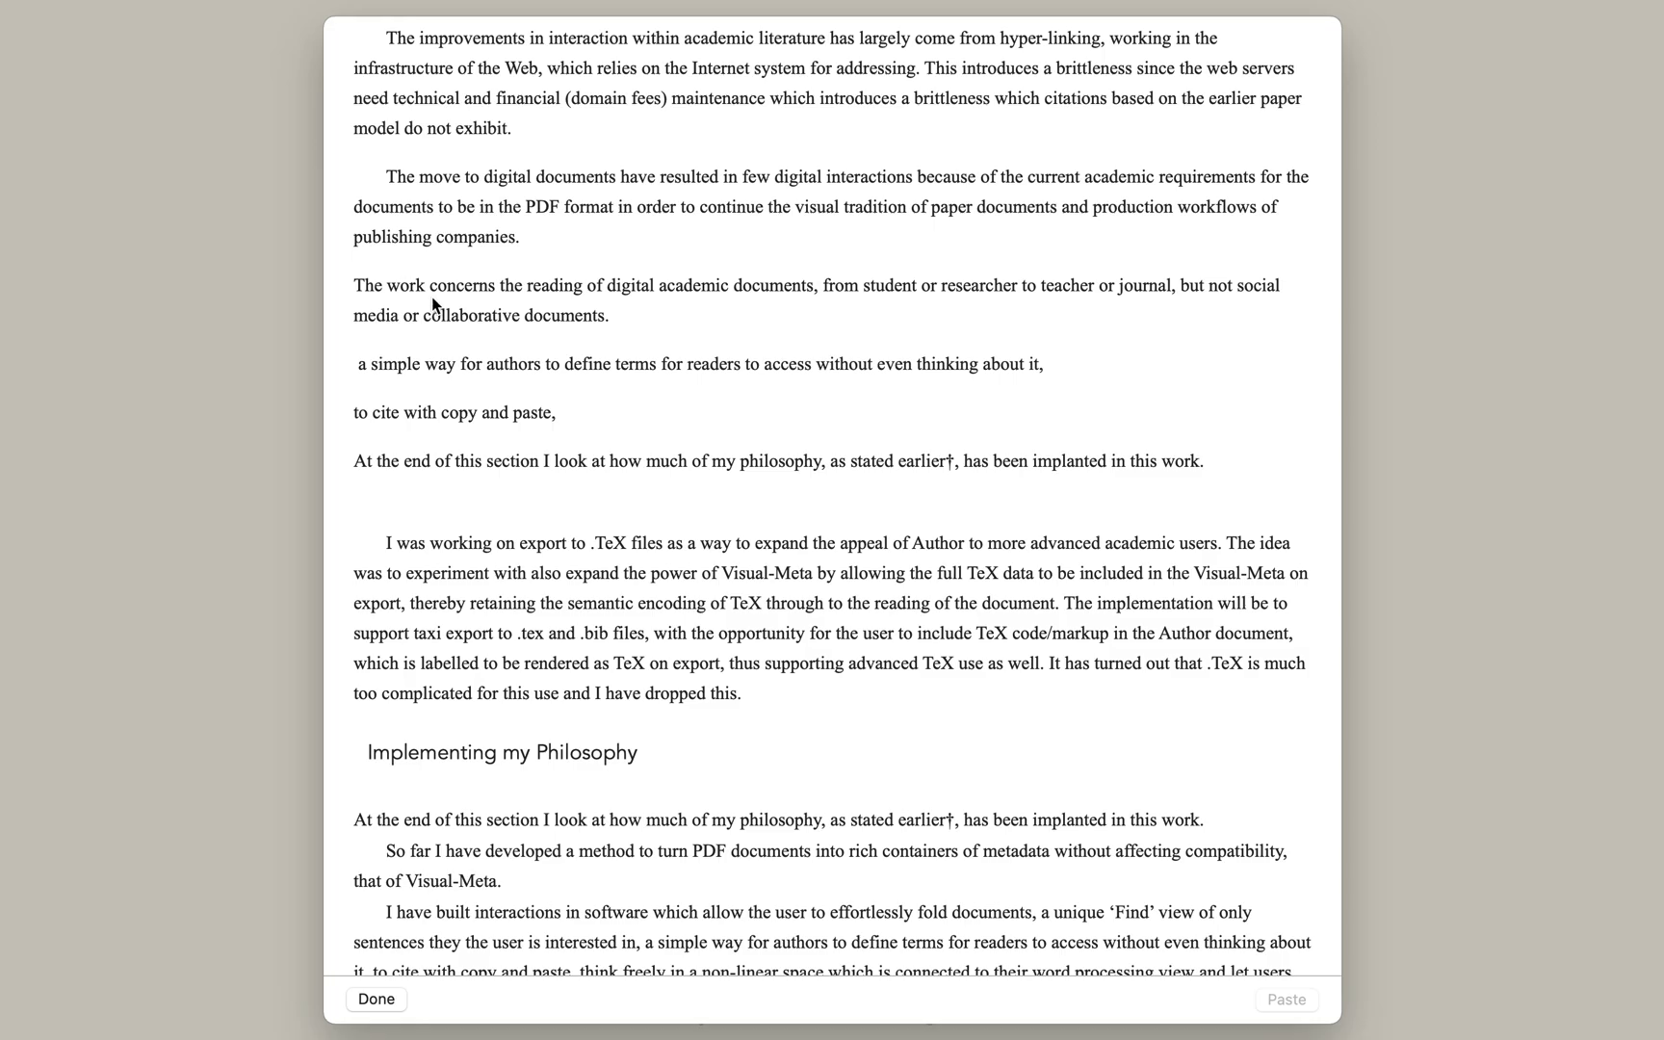
click(571, 578)
key(Return)
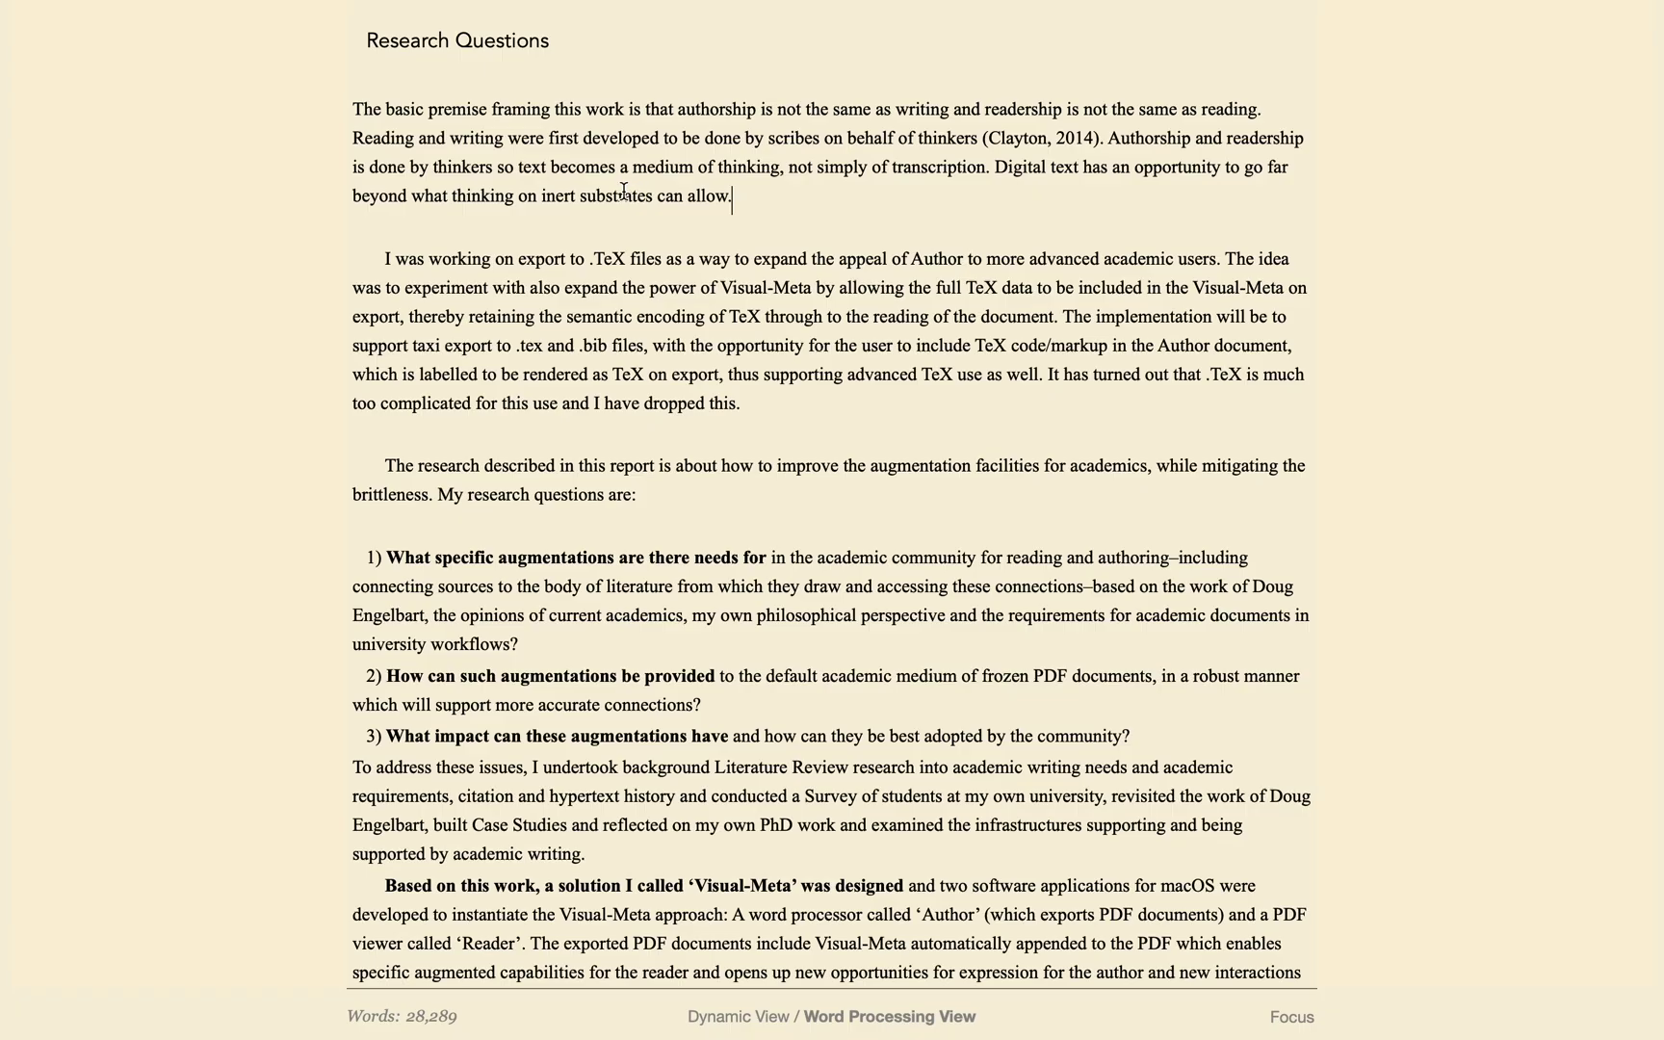
Define "substrates" in the first Research Questions paragraph as a glossary term with the definition "what you write text onto"
double_click(609, 197)
key(super+g)
key(Tab)
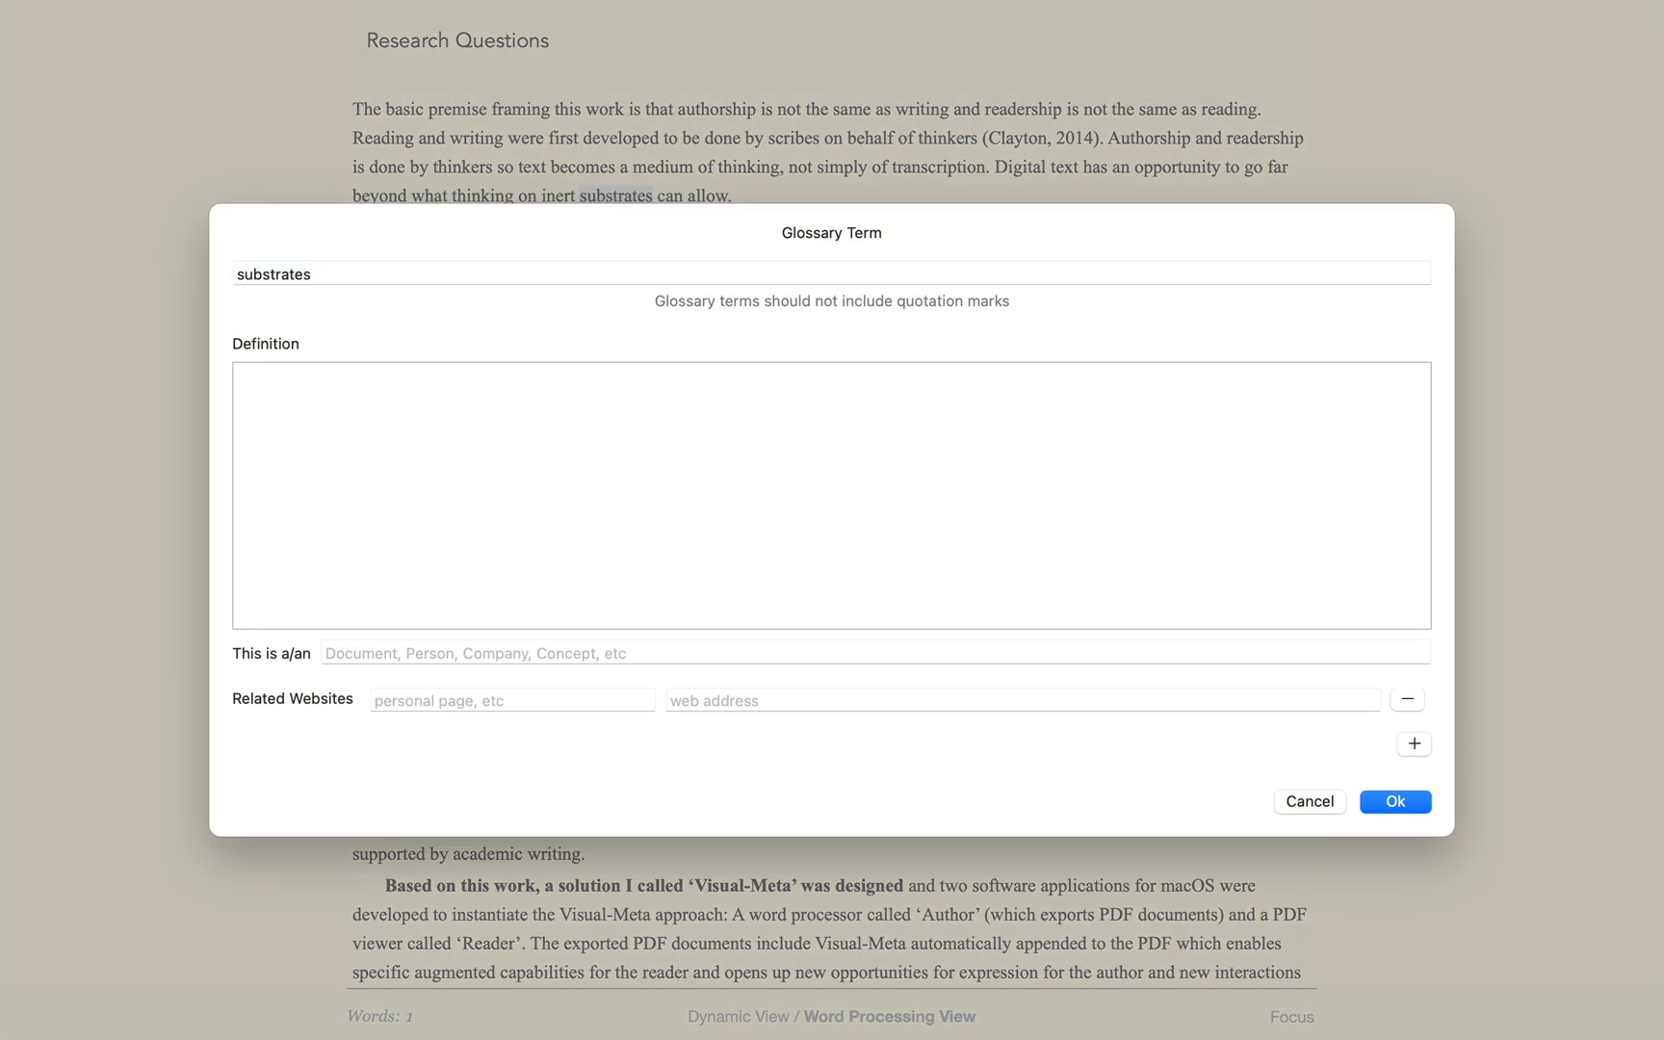
text(what you write text onto)
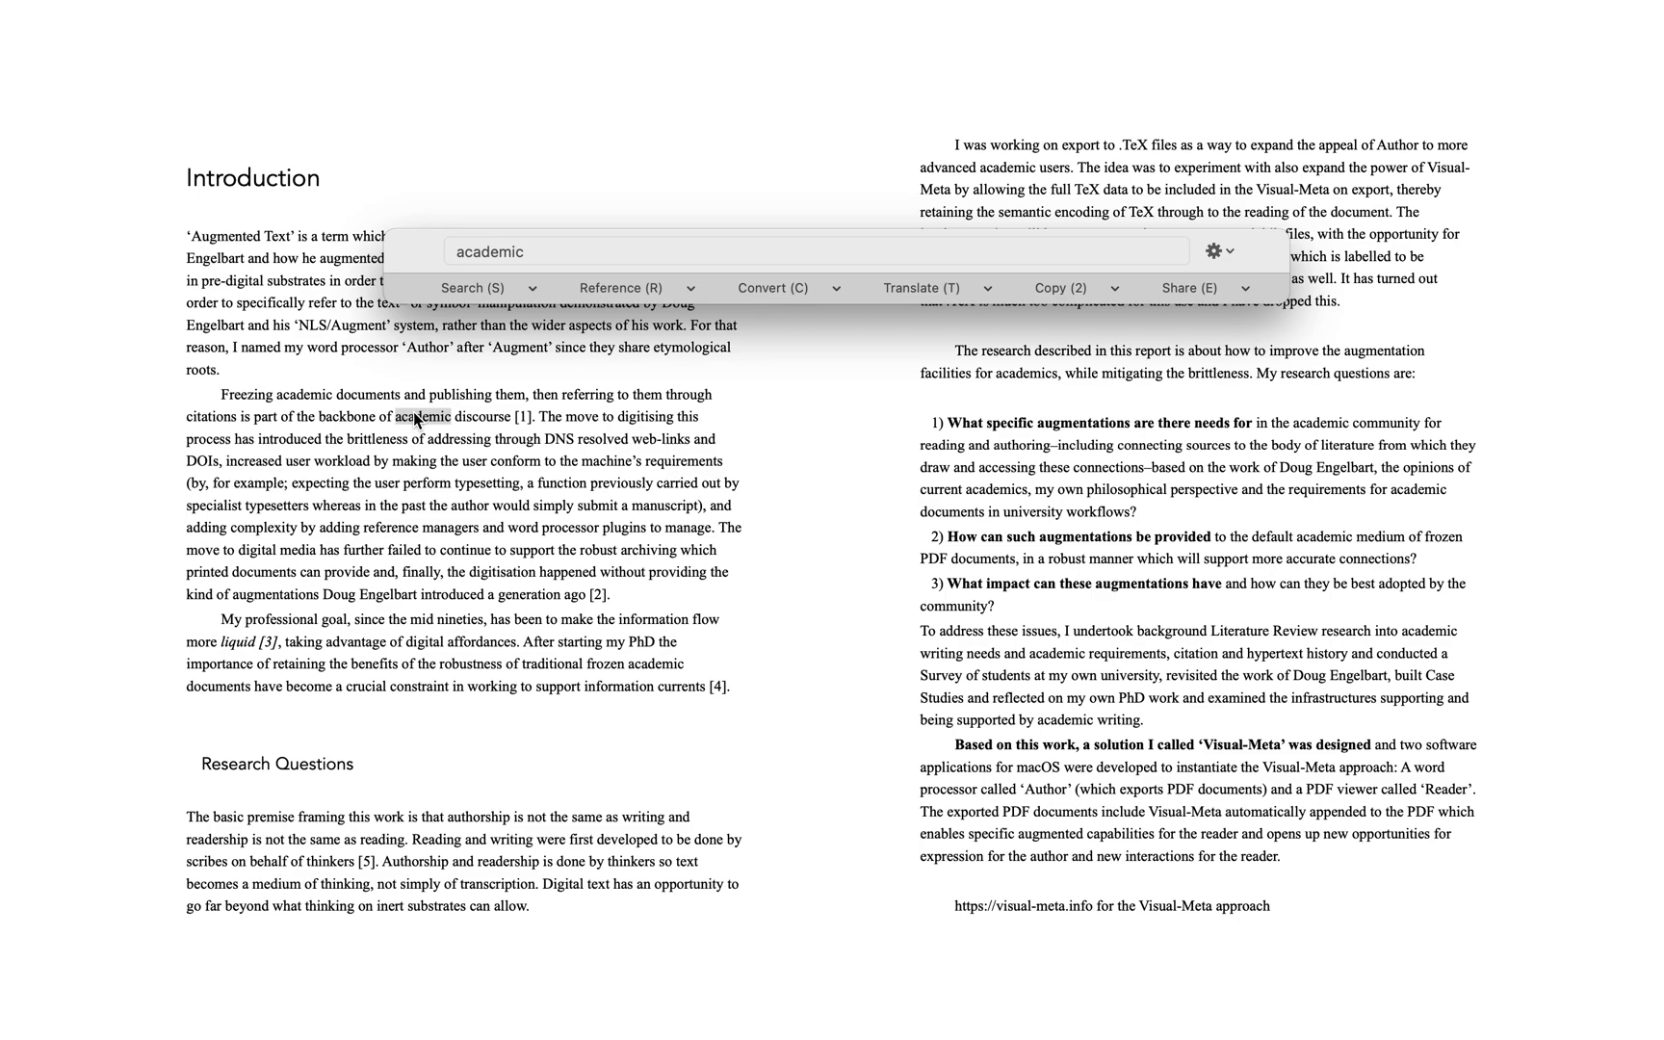
Look up the selected word "academic" from the Introduction in the Wikipedia reference
click(630, 286)
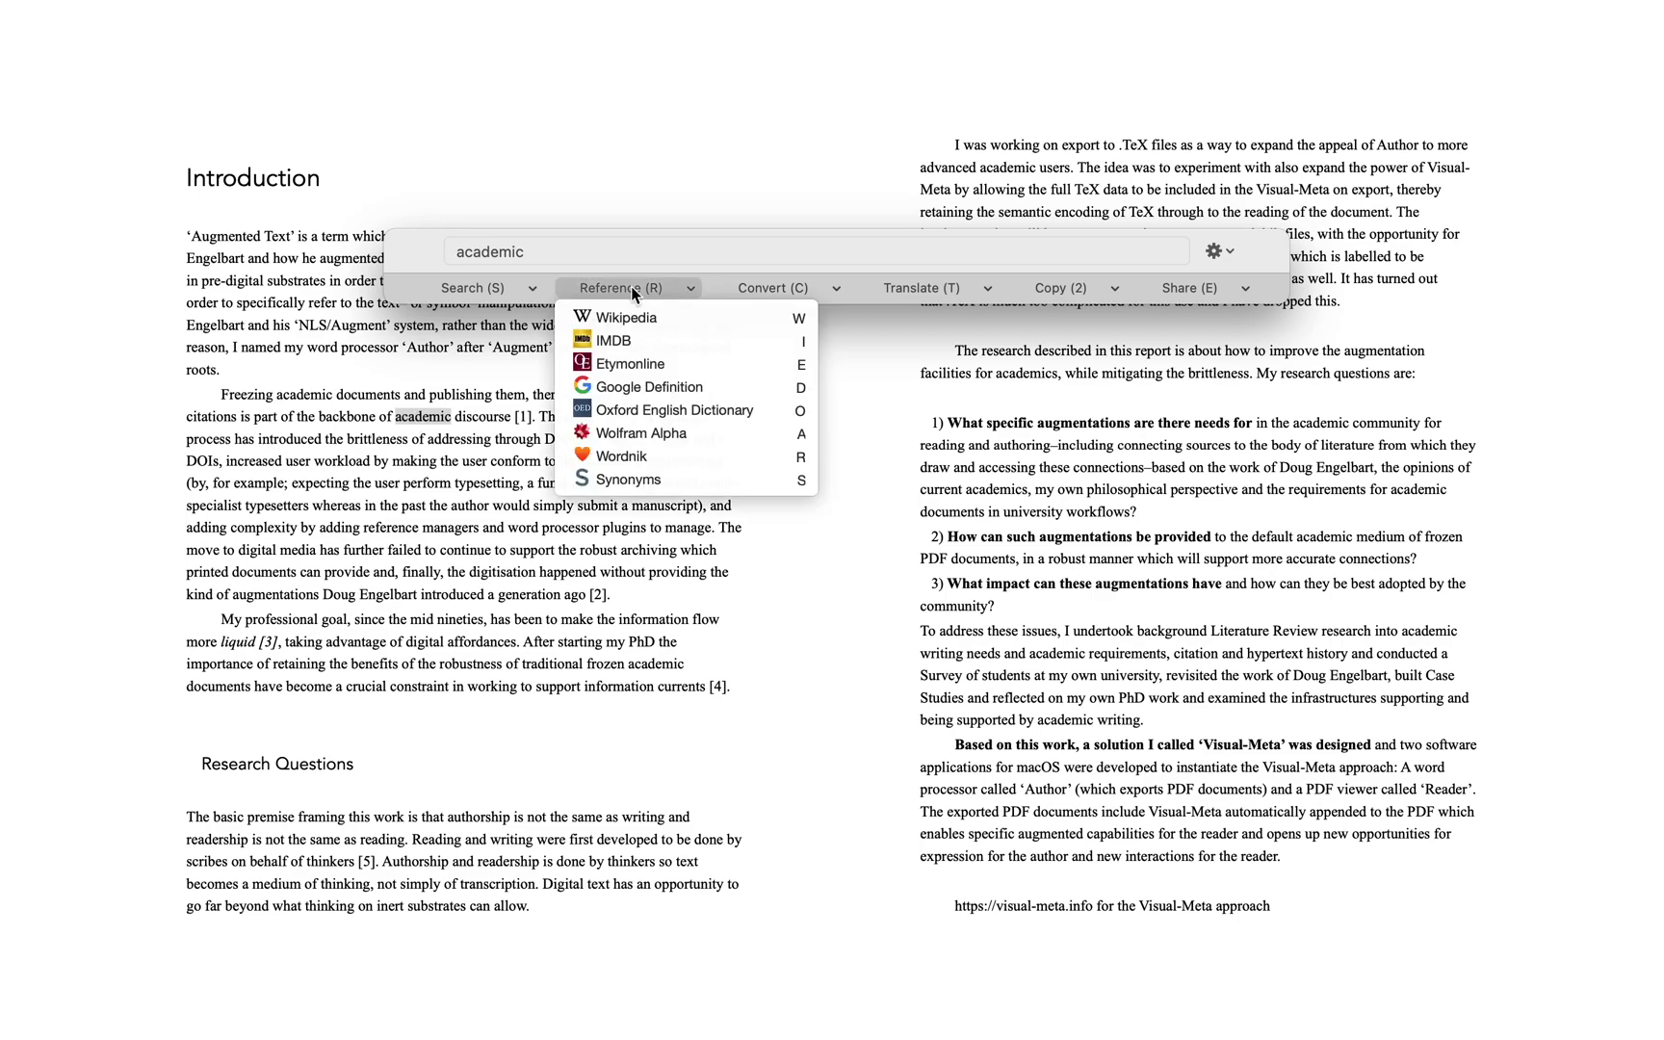
click(757, 324)
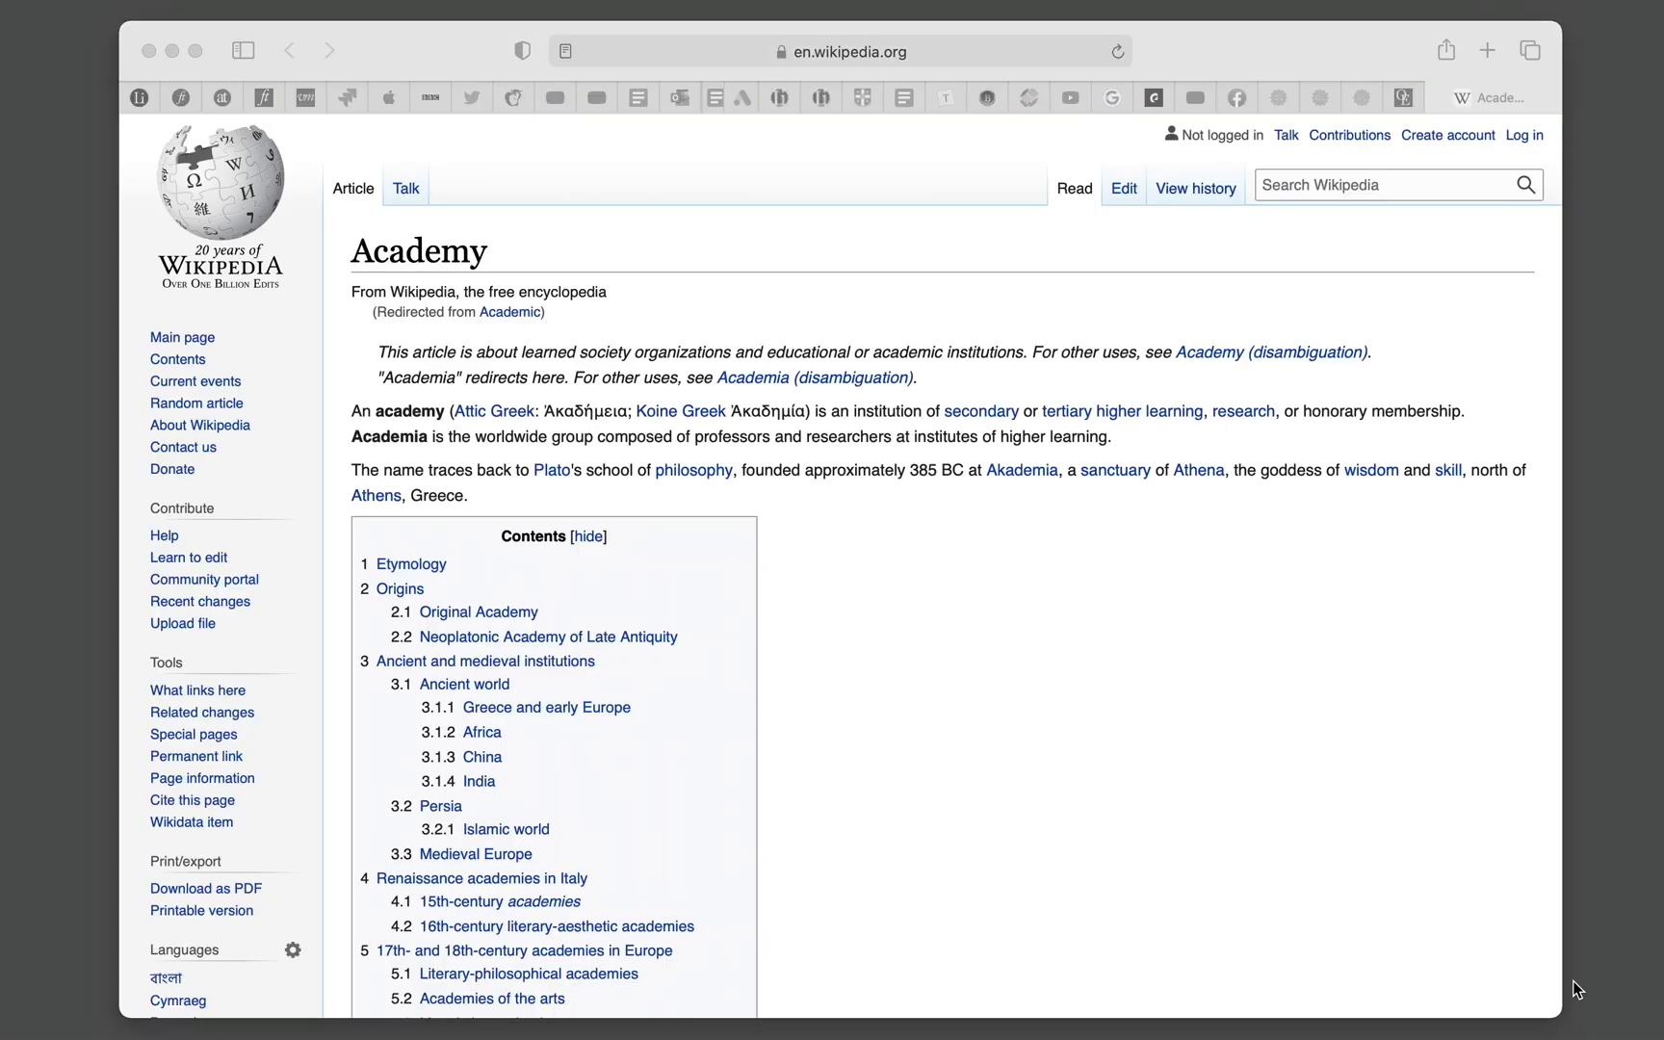